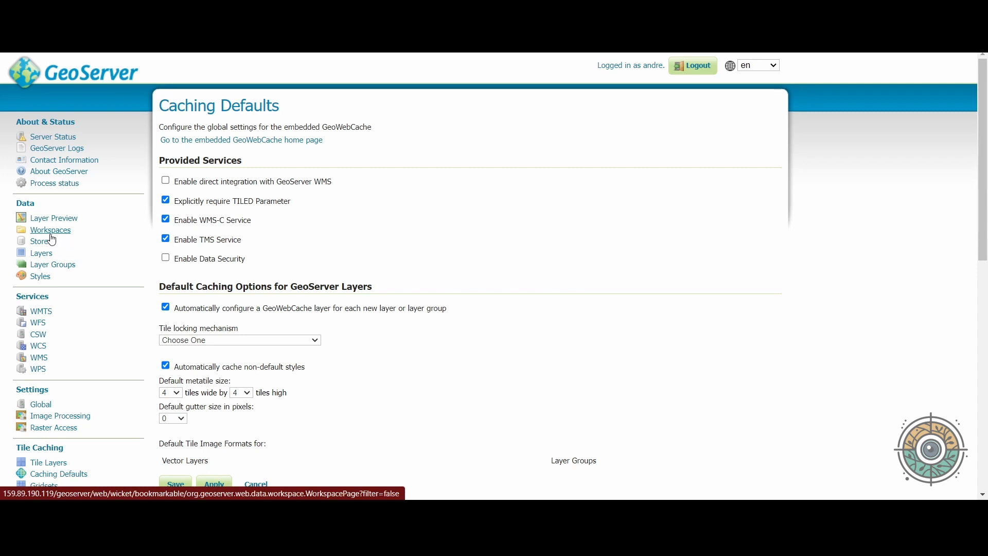
Step: Log back in to GeoServer with the saved username and password to reach the secured administration pages
left_click(52, 236)
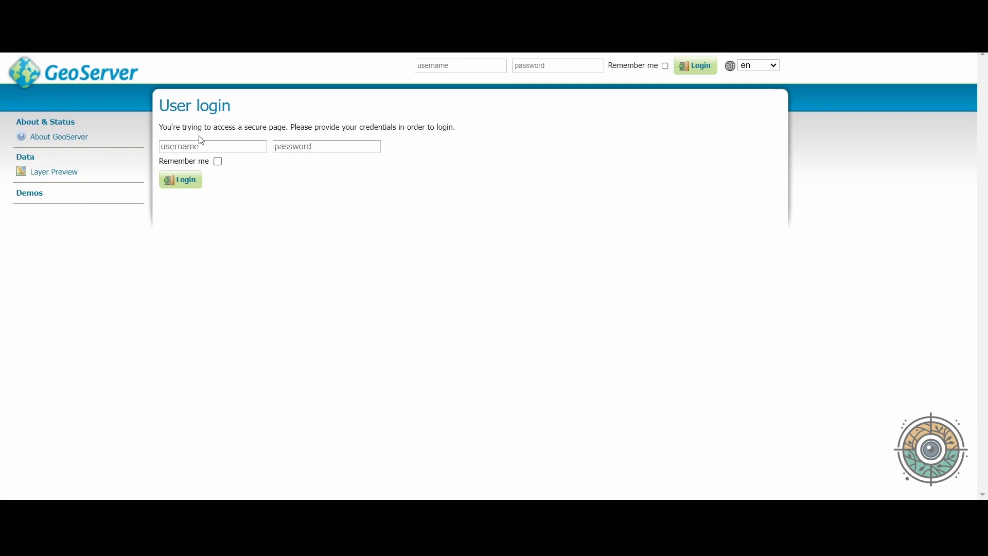
left_click(211, 147)
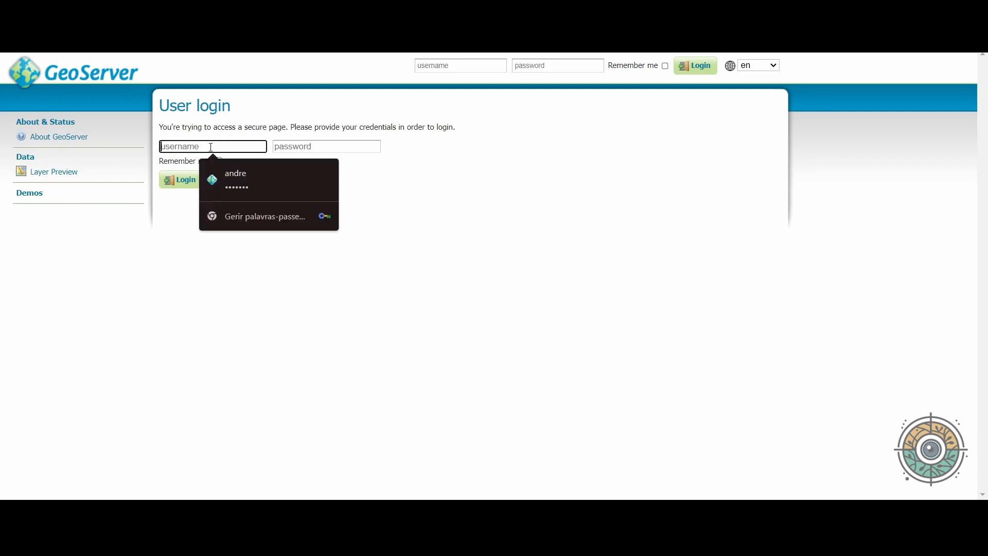
left_click(238, 171)
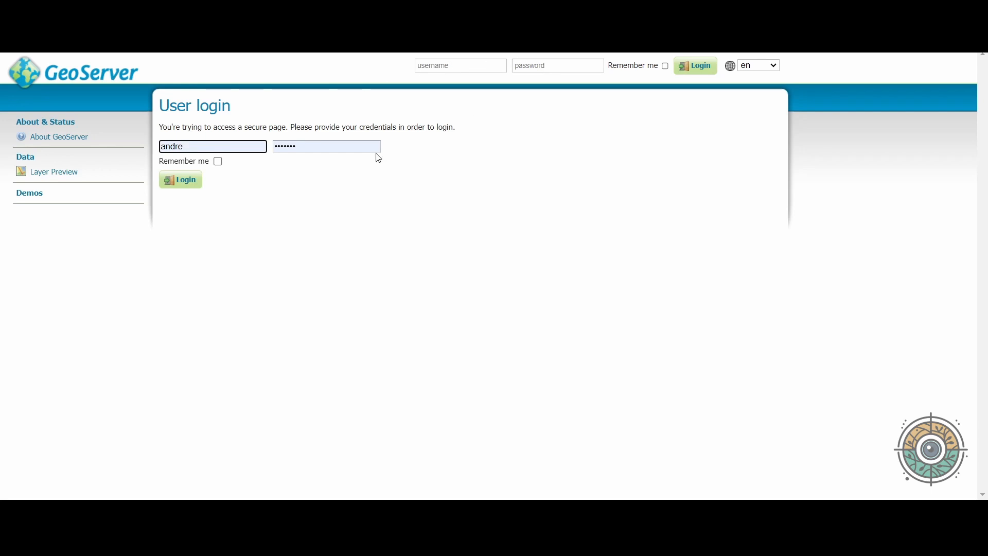
left_click(189, 183)
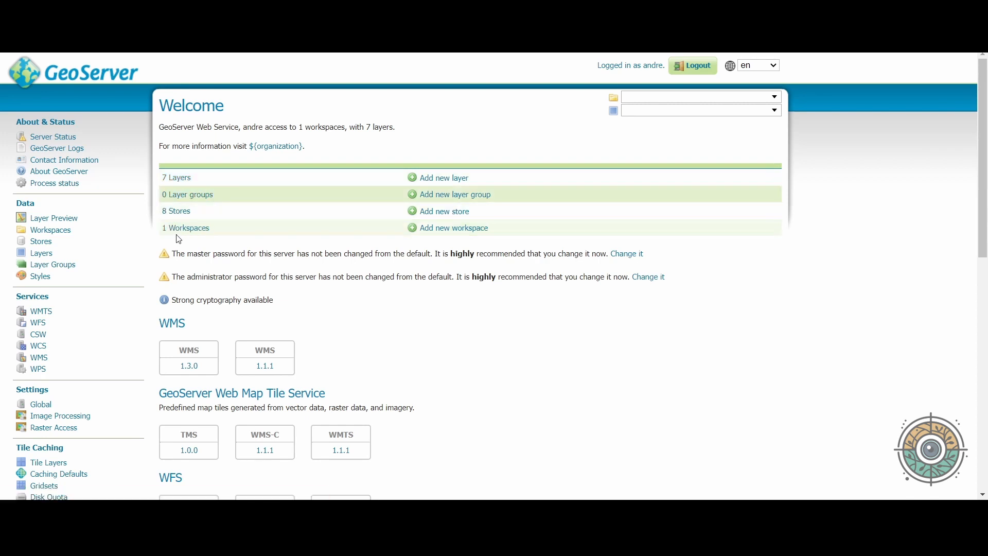
Step: Open the Caminho-do-fogo_BETA workspace and examine its namespace URI, default workspace option and enabled services
left_click(83, 235)
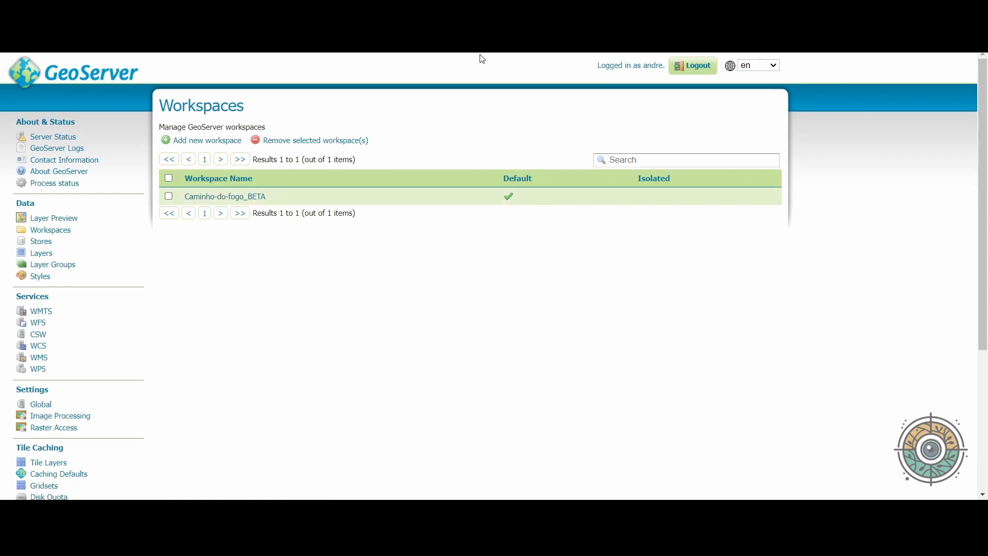
left_click(253, 202)
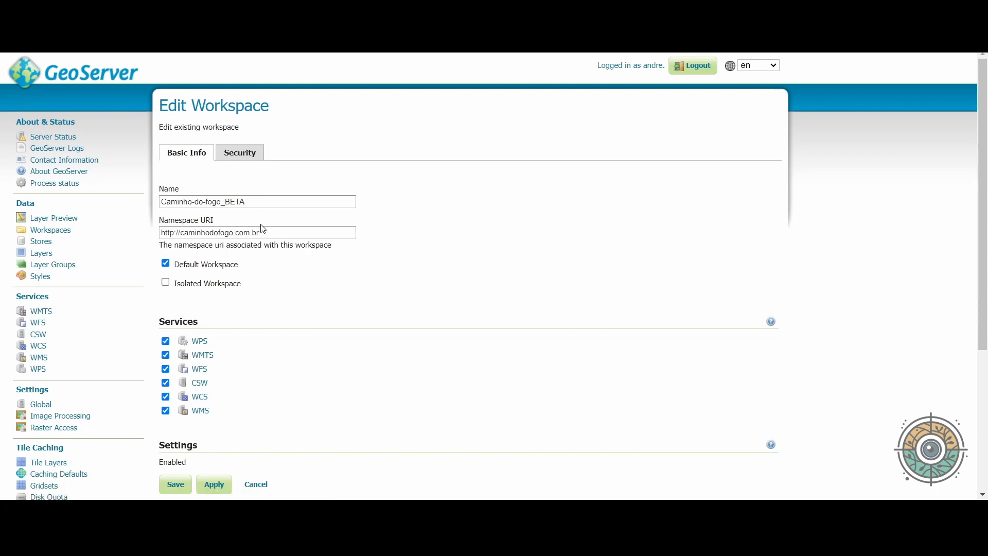
scroll(299, 226, "down", 2)
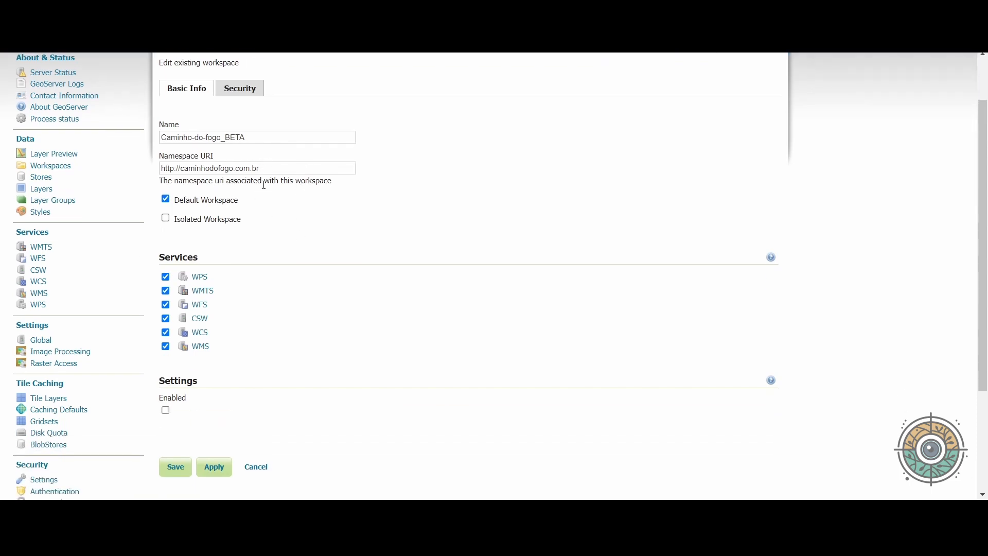
left_click_drag(275, 169, 160, 173)
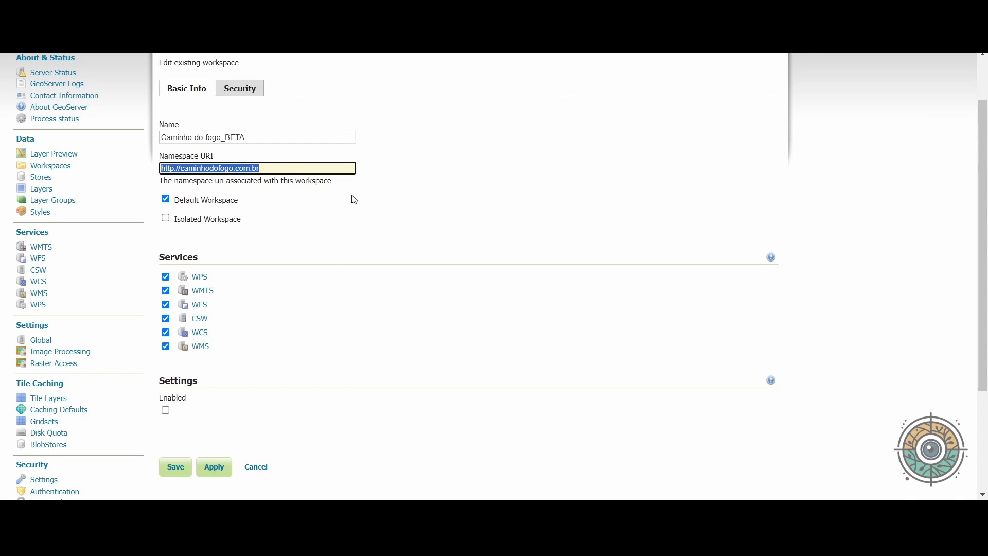
left_click(405, 204)
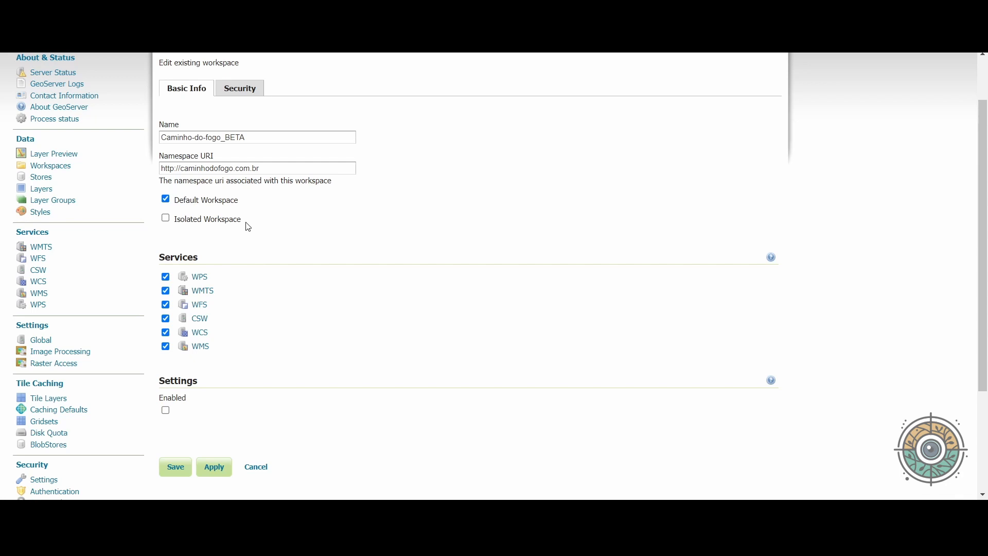
Step: Start adding a new store with Shapefile as the vector data source type
left_click(44, 182)
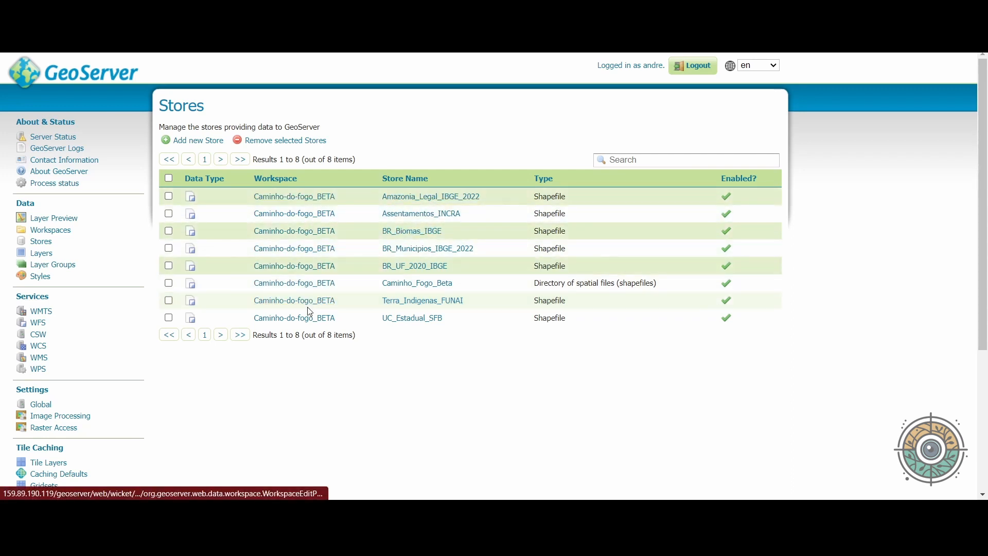
left_click(189, 142)
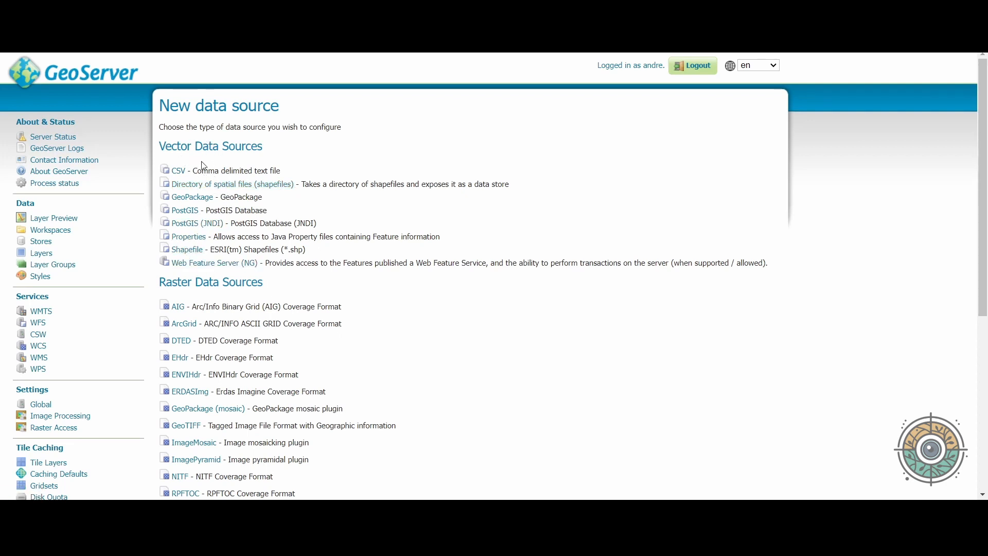
scroll(217, 206, "down", 3)
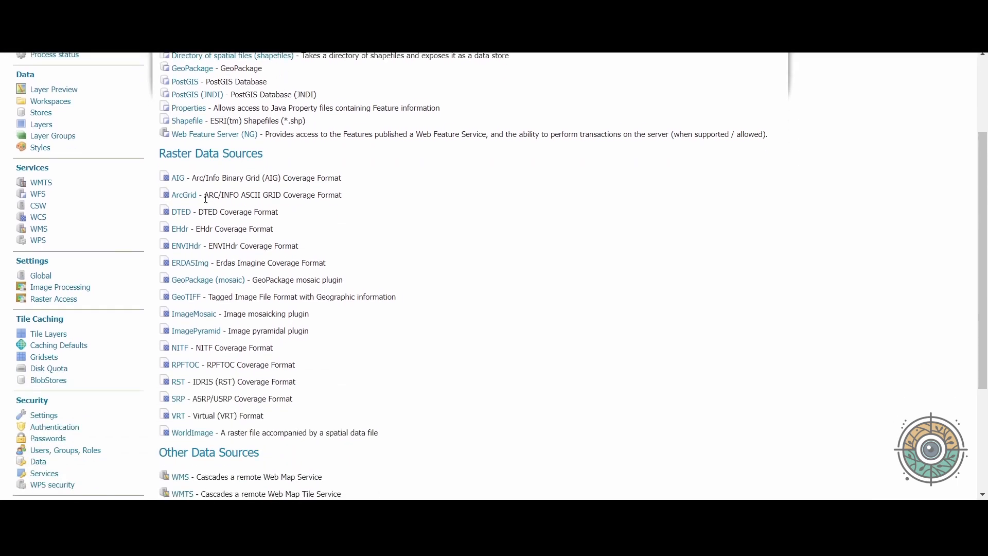
scroll(212, 278, "down", 1)
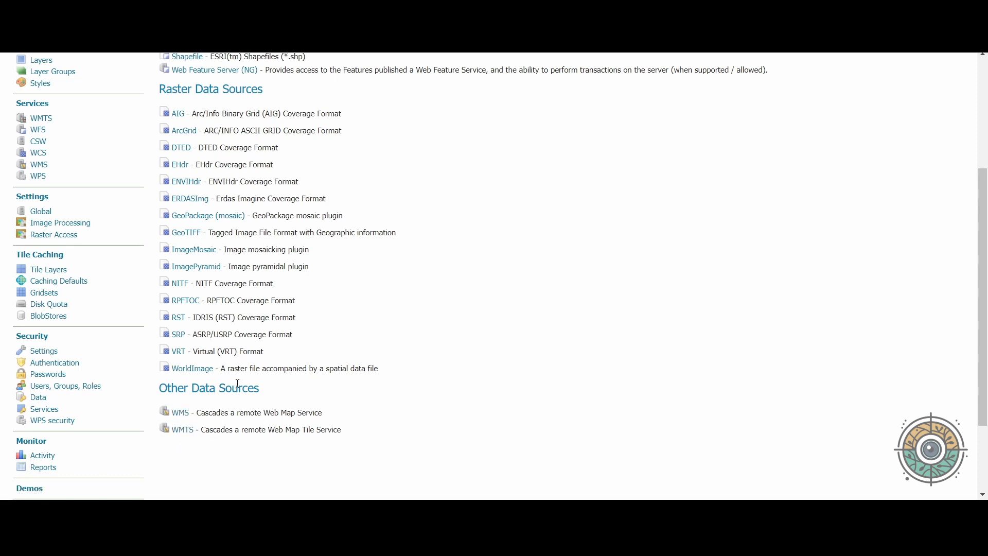
scroll(246, 367, "up", 1)
scroll(246, 367, "up", 1)
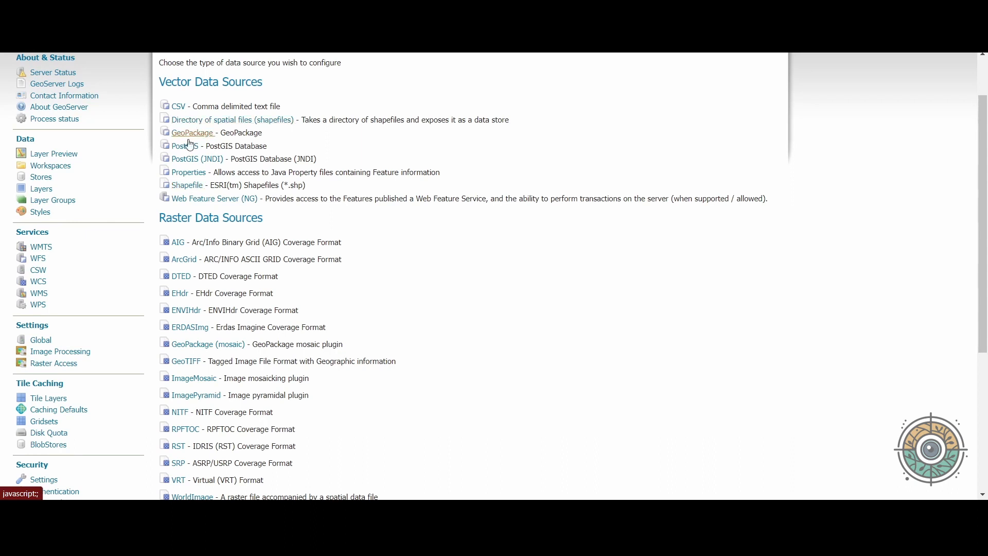
left_click(189, 187)
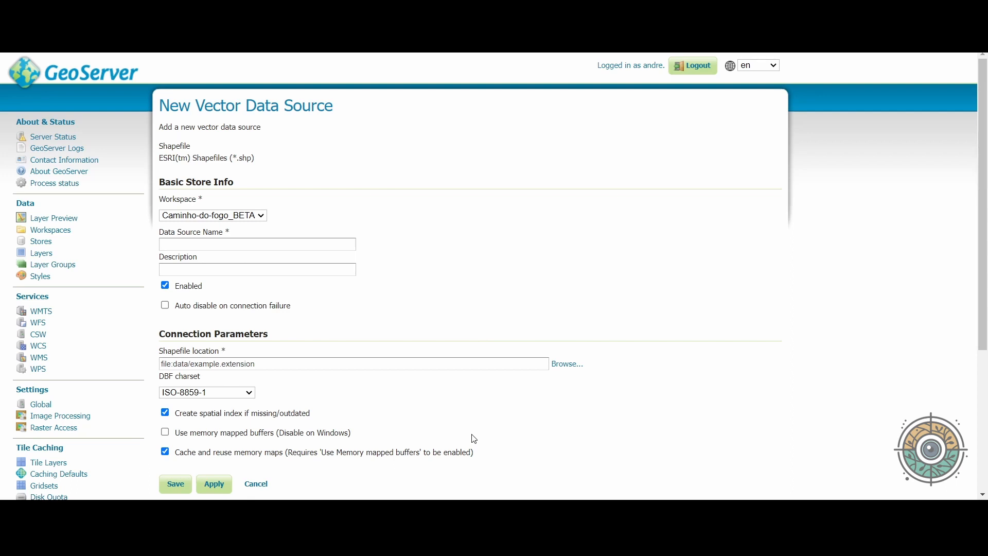
Step: Set the shapefile location to Unidade_de_Conserva__o_Federal___ICMBio.shp in data_dir/fogo_shapefiles/Unidade_de_Conservacao_Federal___ICMBio
left_click(561, 369)
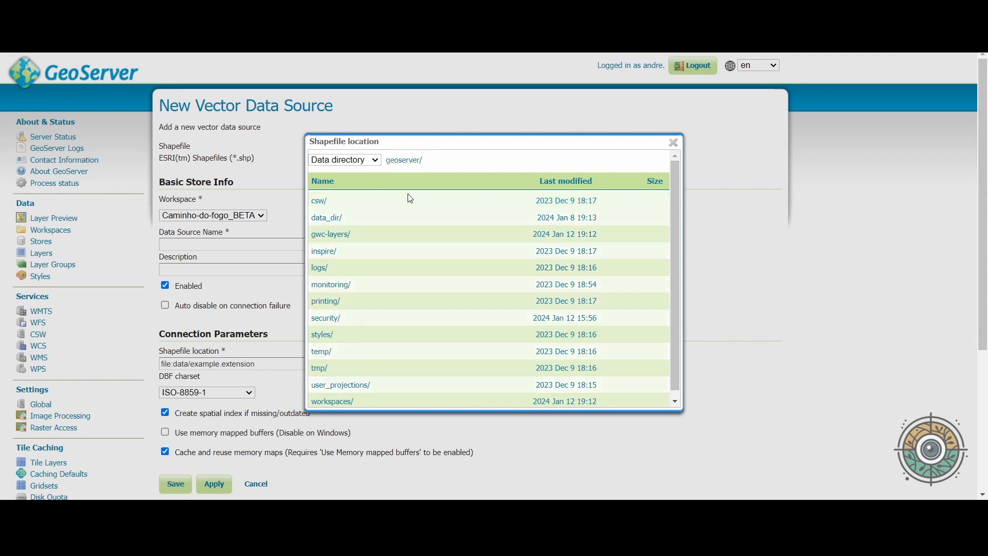
left_click(328, 219)
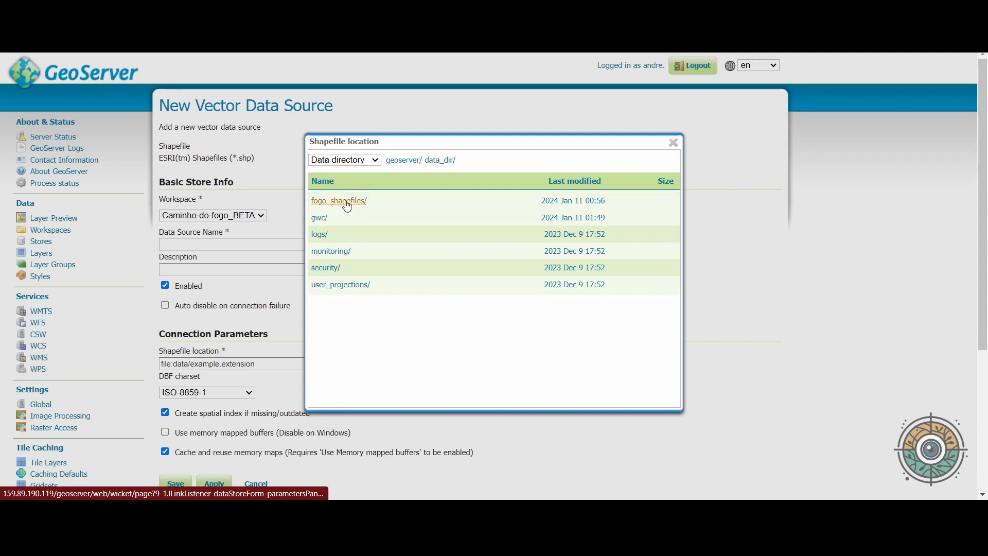
left_click(347, 207)
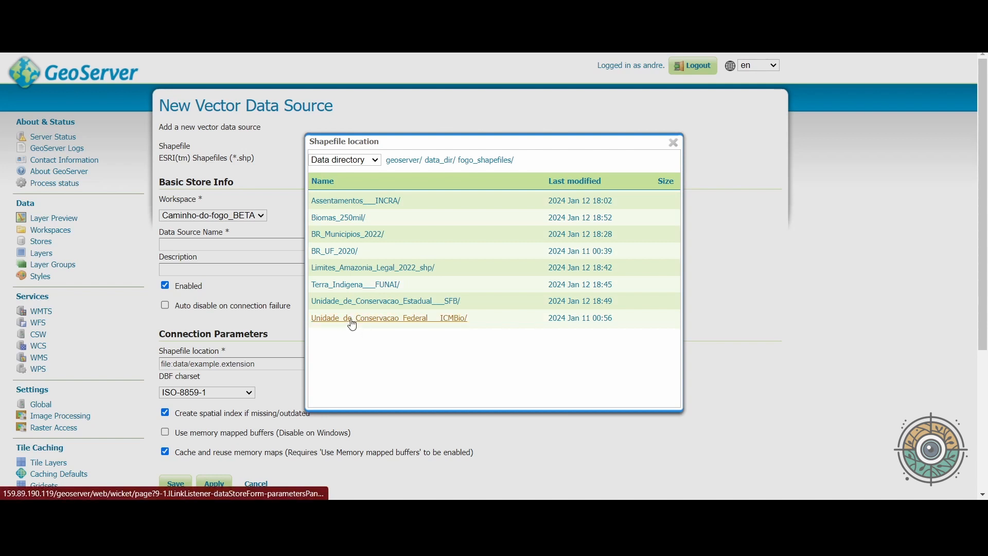
left_click(379, 324)
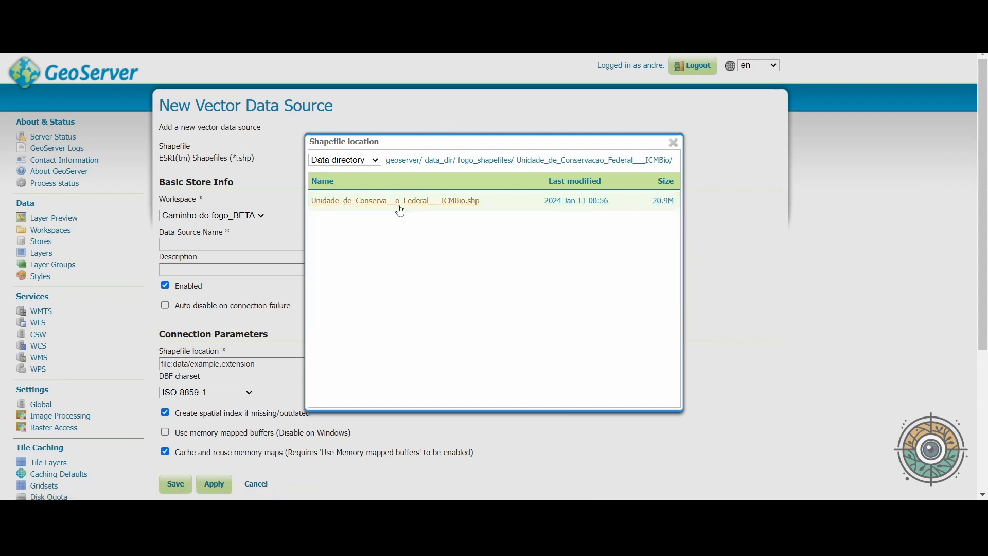
left_click(449, 205)
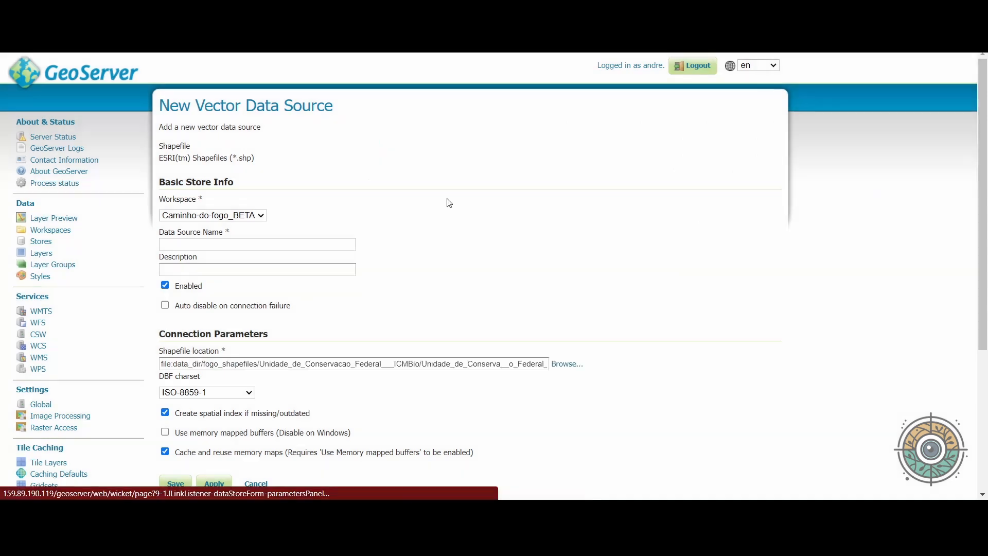
Step: Set the DBF charset of the new shapefile store to UTF-8
scroll(492, 205, "down", 2)
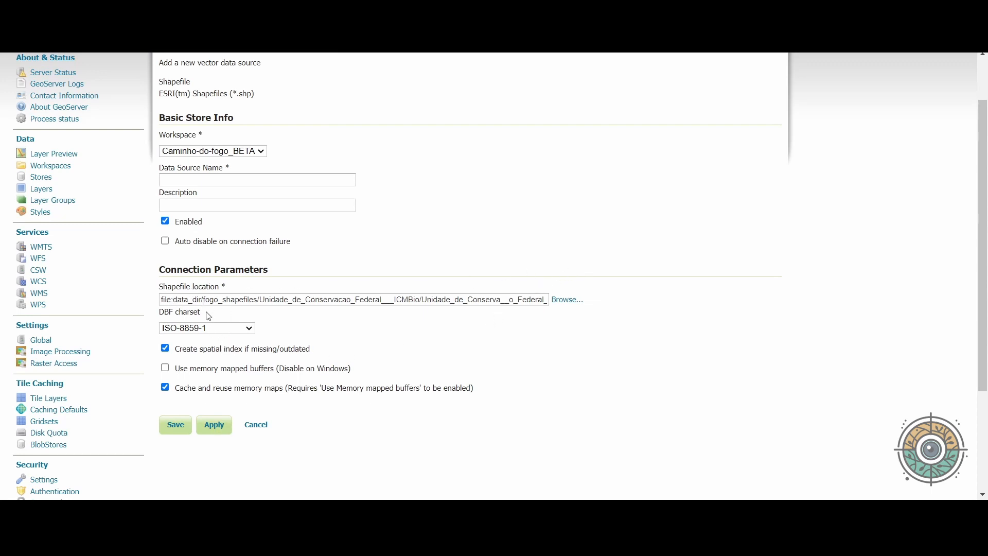
left_click(250, 329)
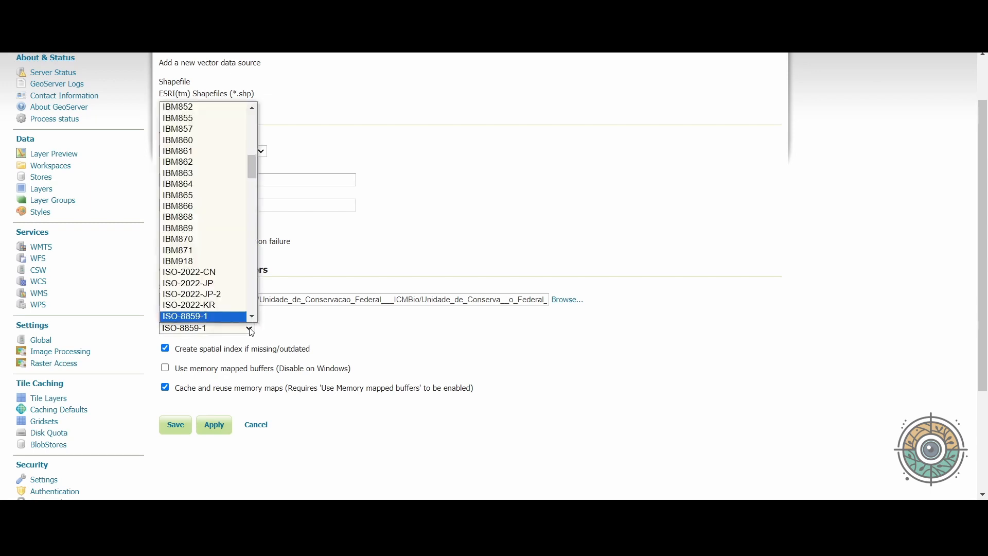
scroll(242, 296, "down", 15)
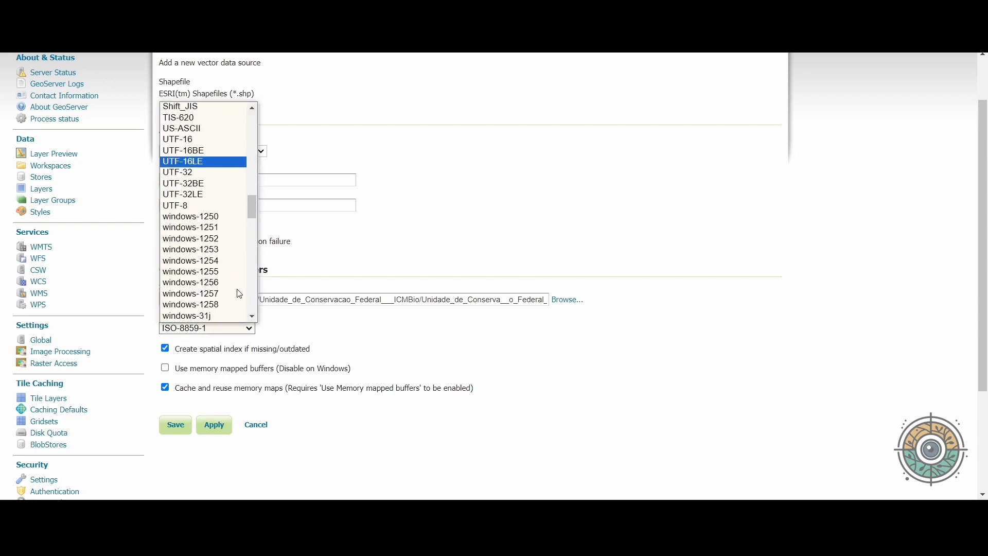
left_click(210, 205)
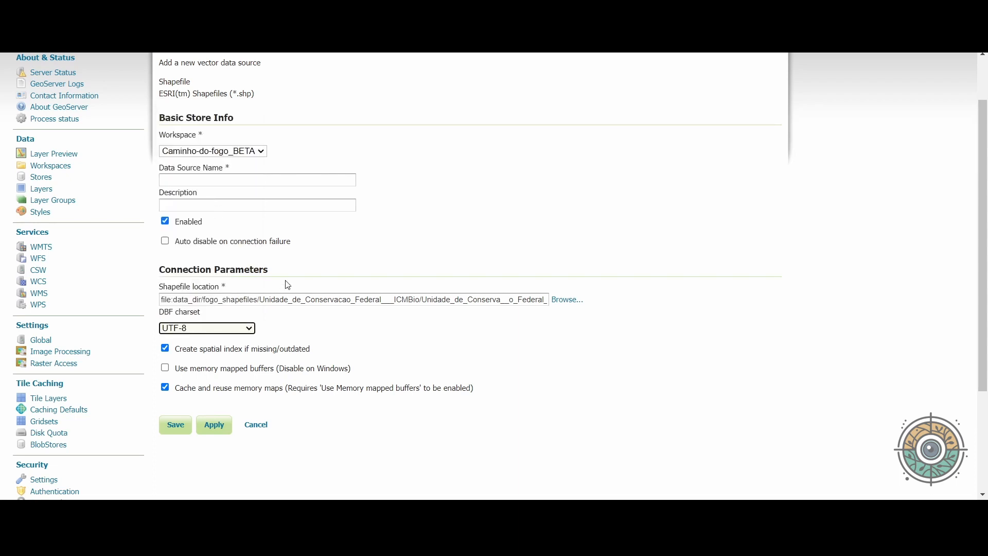
Step: Name the new data source UC_Federal_ICMBIO
scroll(455, 257, "up", 2)
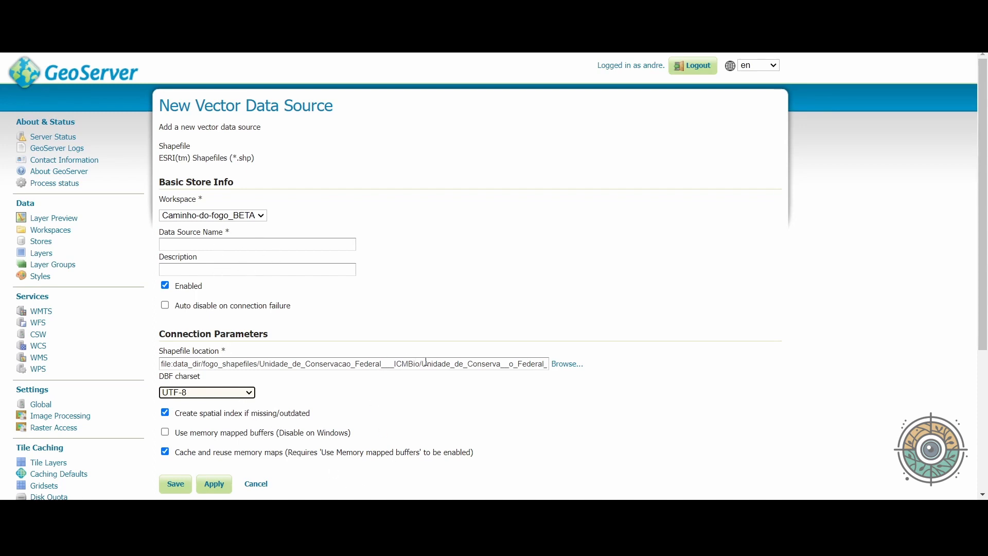
left_click_drag(426, 362, 563, 359)
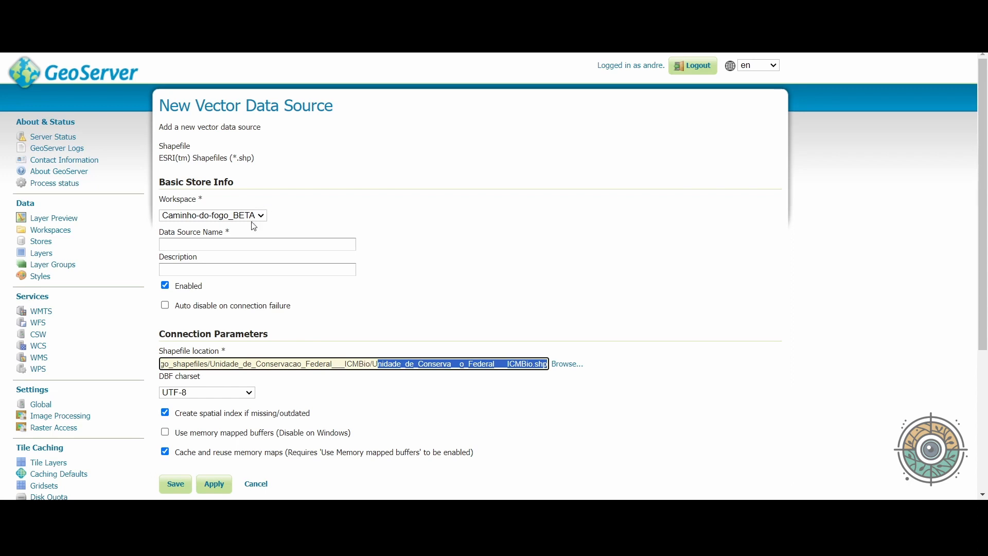
left_click(248, 244)
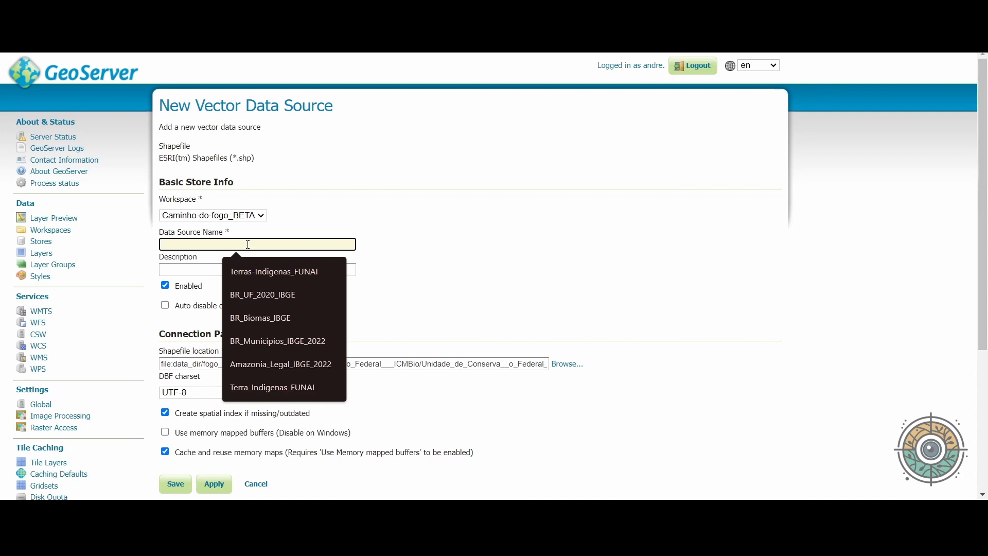
type("UC_")
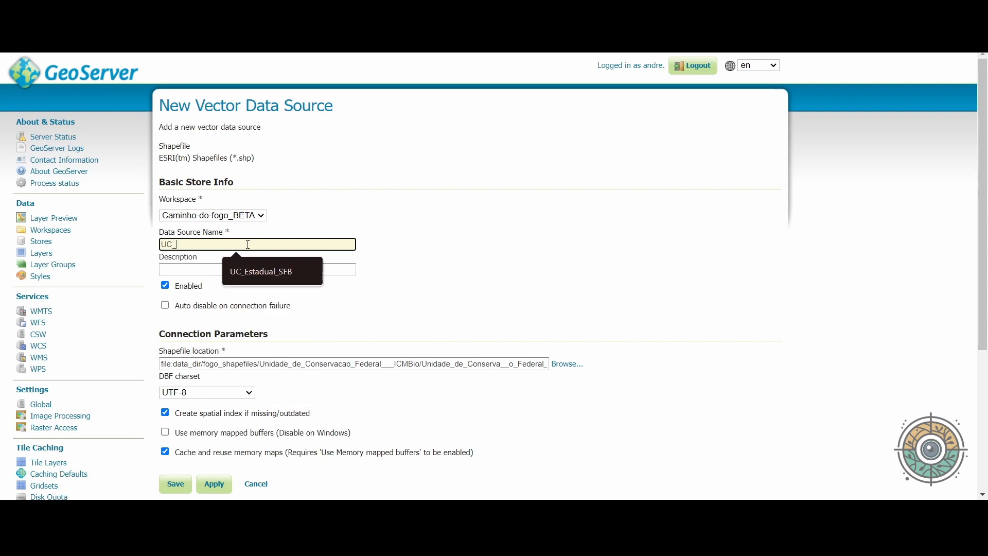
type("Federal_")
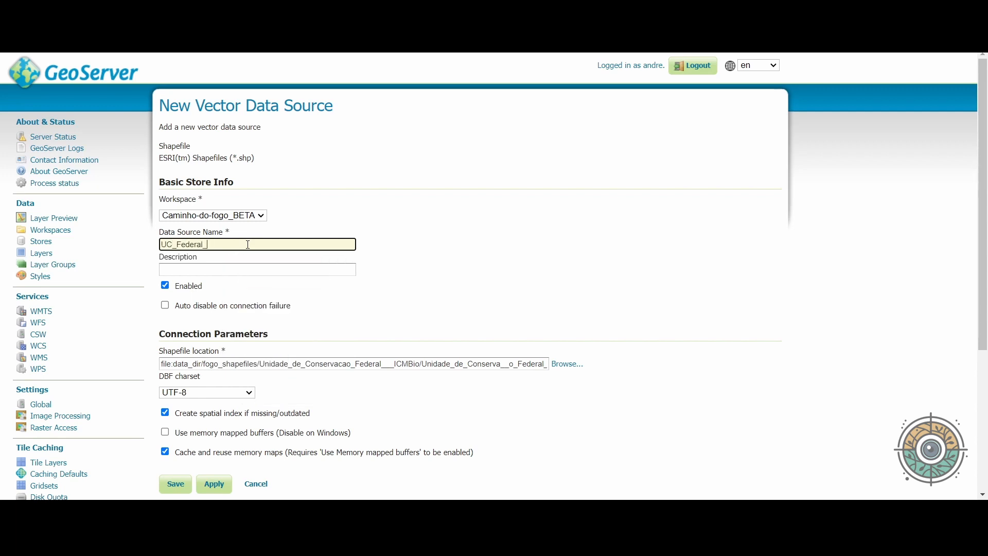
type("ICMBIO")
Step: Reuse the suggested state conservation units description and edit it to "Unidades de Conservação federais mapeadas pelo ICMBio"
left_click(244, 270)
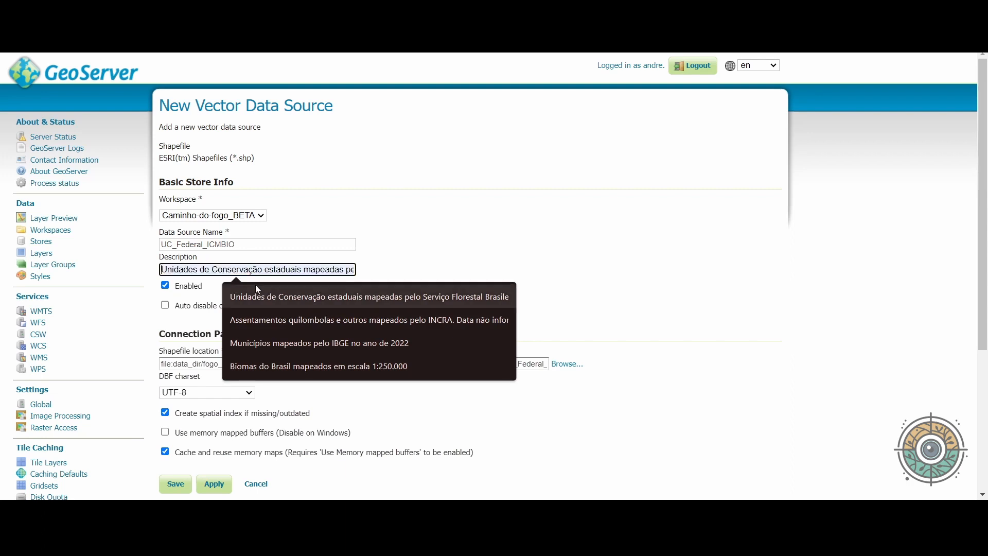
left_click(276, 303)
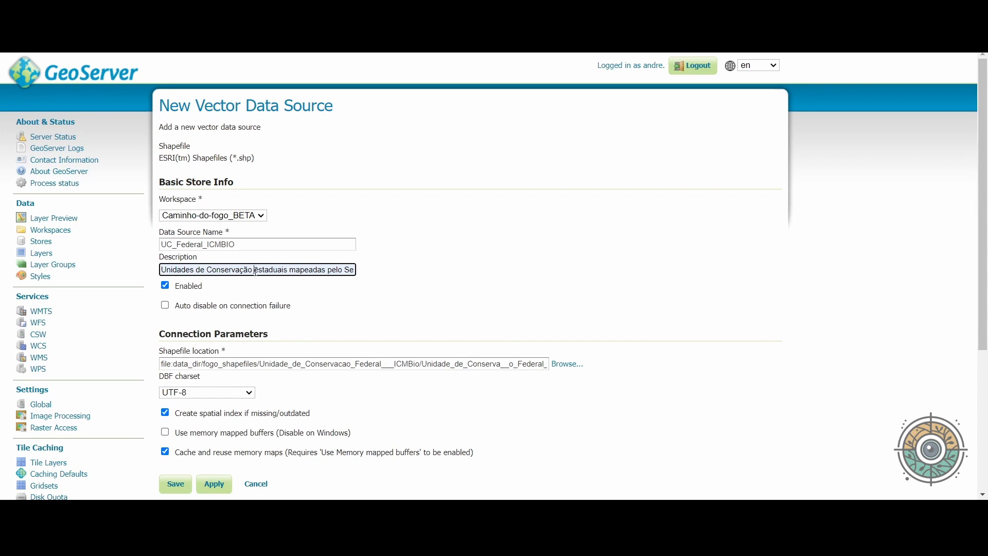
left_click_drag(256, 271, 278, 265)
type("feder")
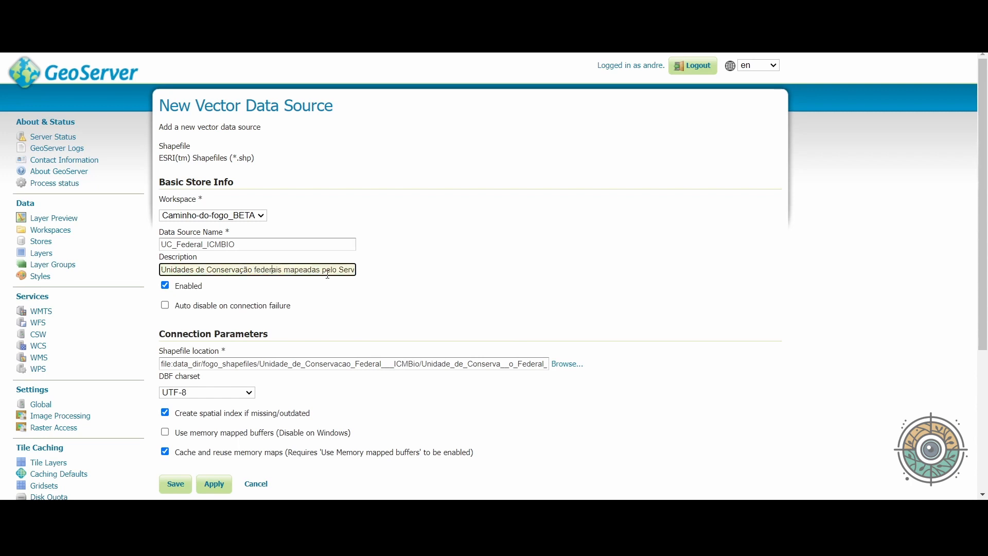
left_click_drag(339, 271, 385, 275)
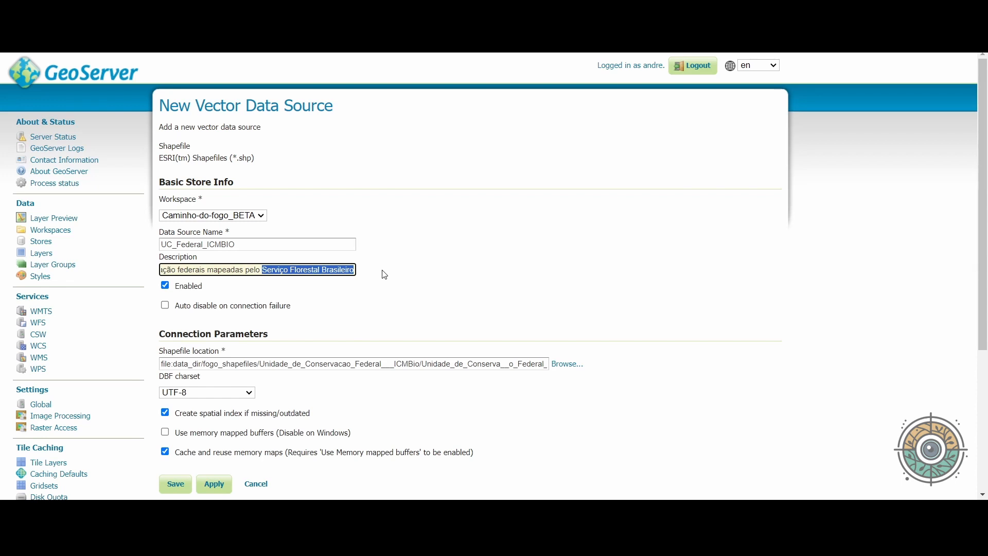
type("ICMBio")
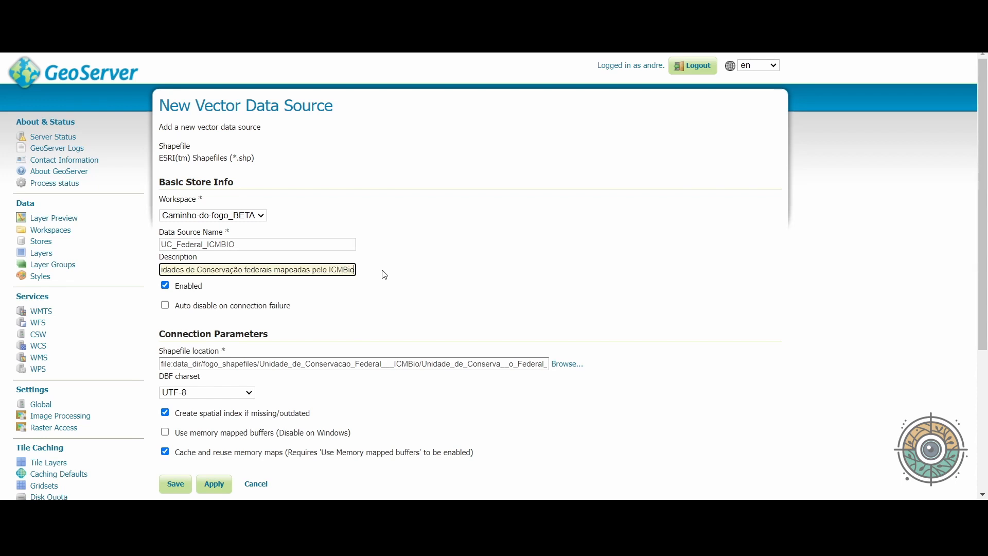
left_click(385, 274)
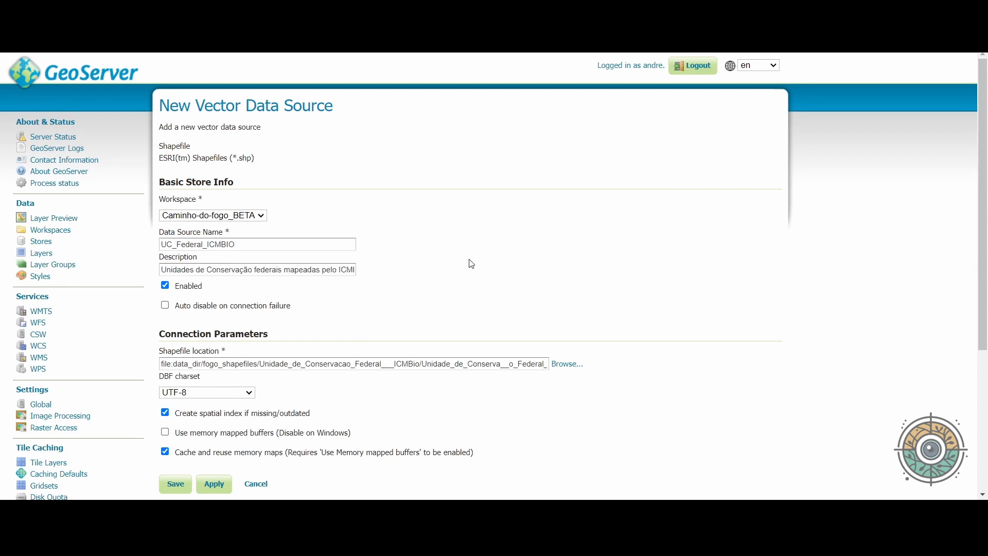
Step: Save the new UC_Federal_ICMBIO store and start publishing its layer Unidade_de_Conserva__o_Federal___ICMBio
scroll(471, 265, "down", 1)
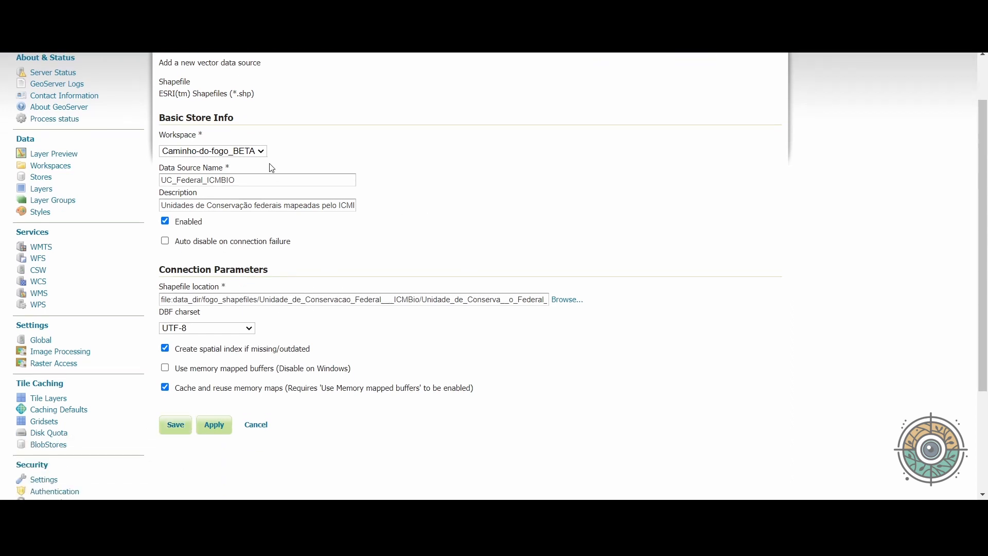
left_click(174, 427)
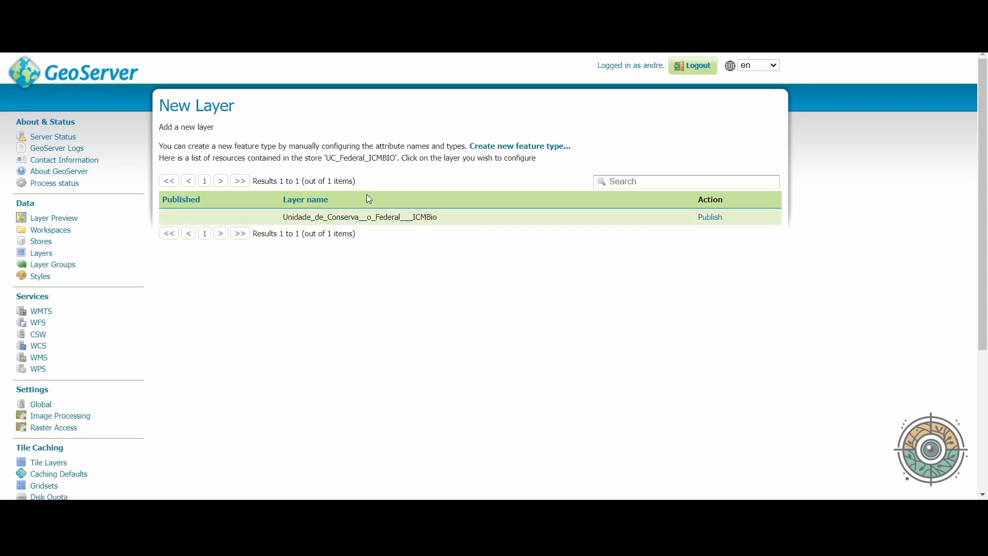
left_click(713, 220)
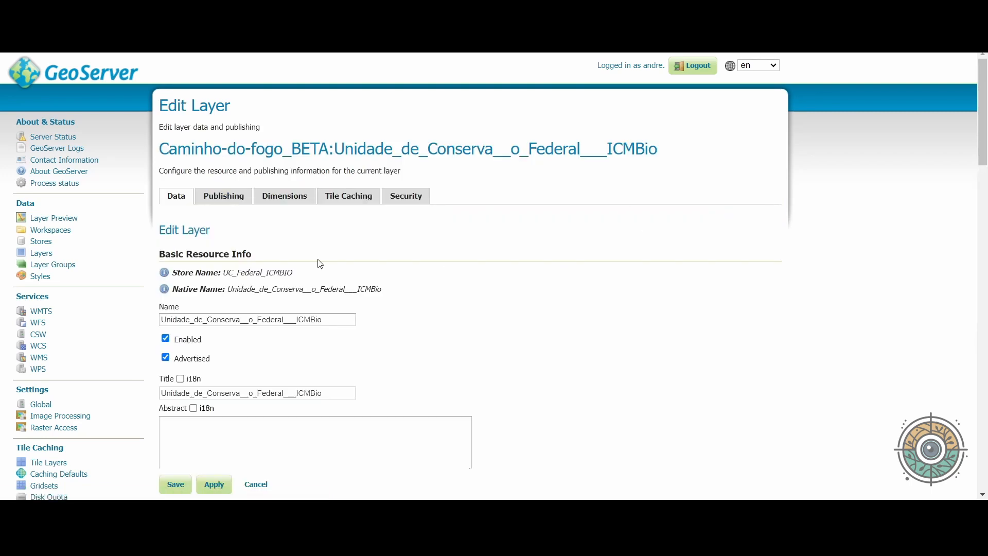
Step: Add the keyword "unidade" to the federal conservation units layer without assigning it a language
scroll(265, 236, "down", 1)
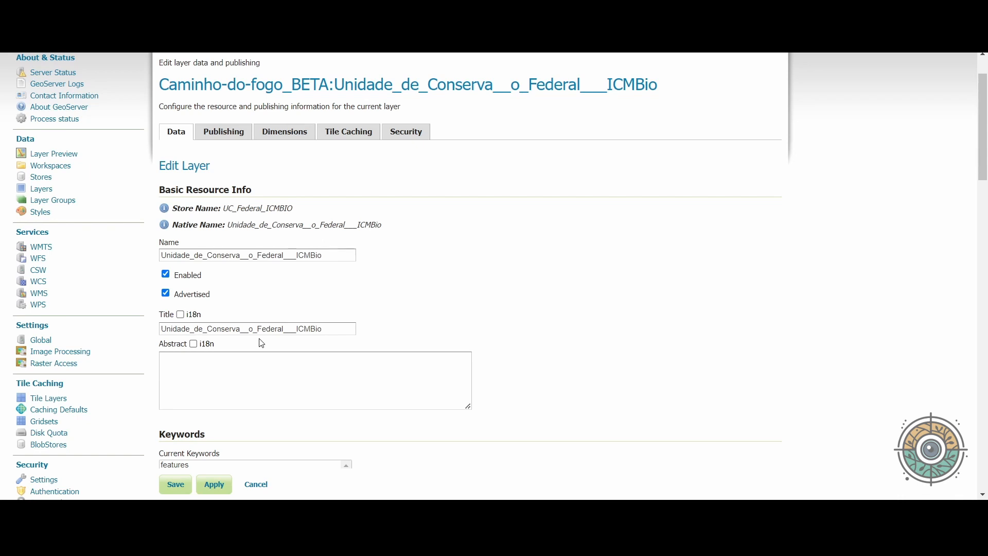
scroll(416, 278, "down", 1)
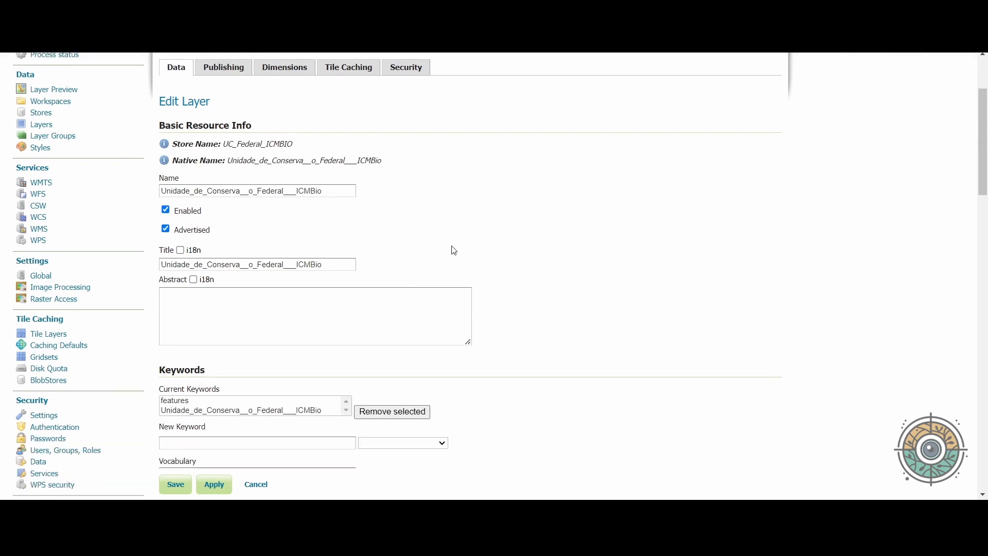
scroll(534, 223, "down", 2)
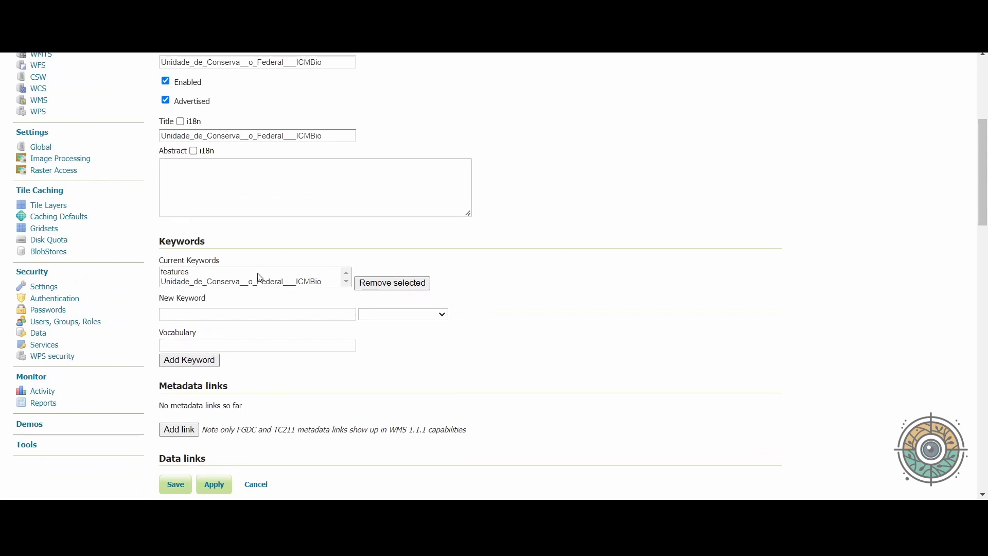
scroll(261, 279, "up", 4)
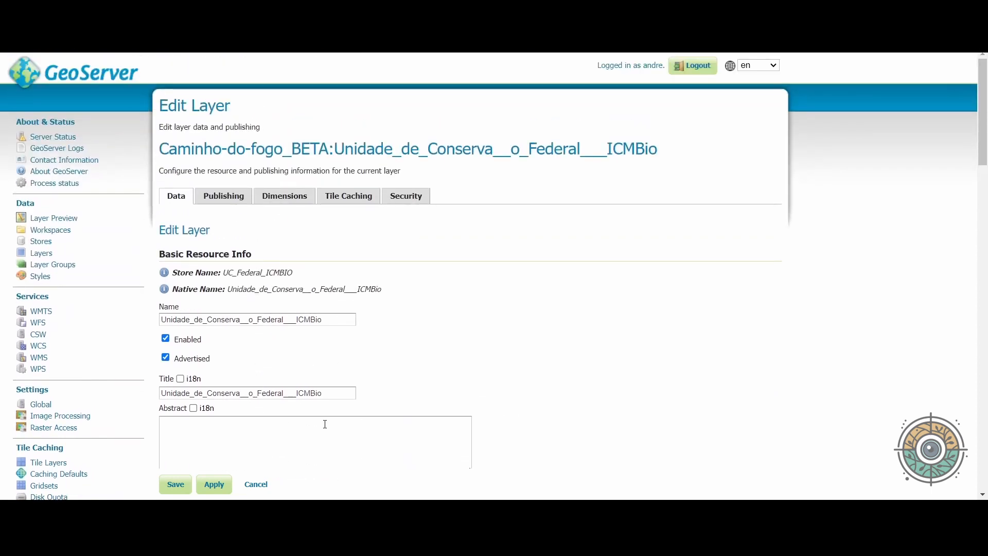
scroll(449, 365, "down", 1)
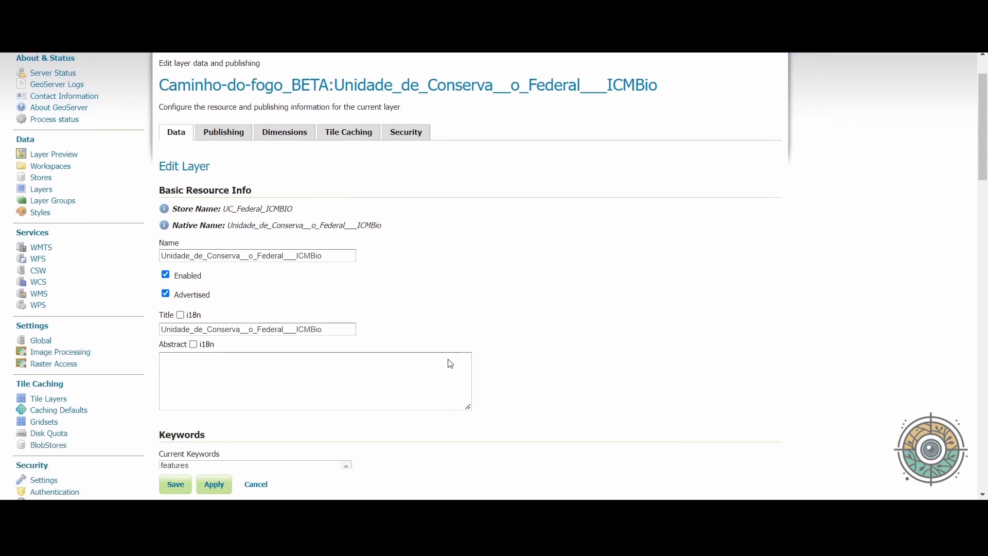
scroll(448, 364, "down", 3)
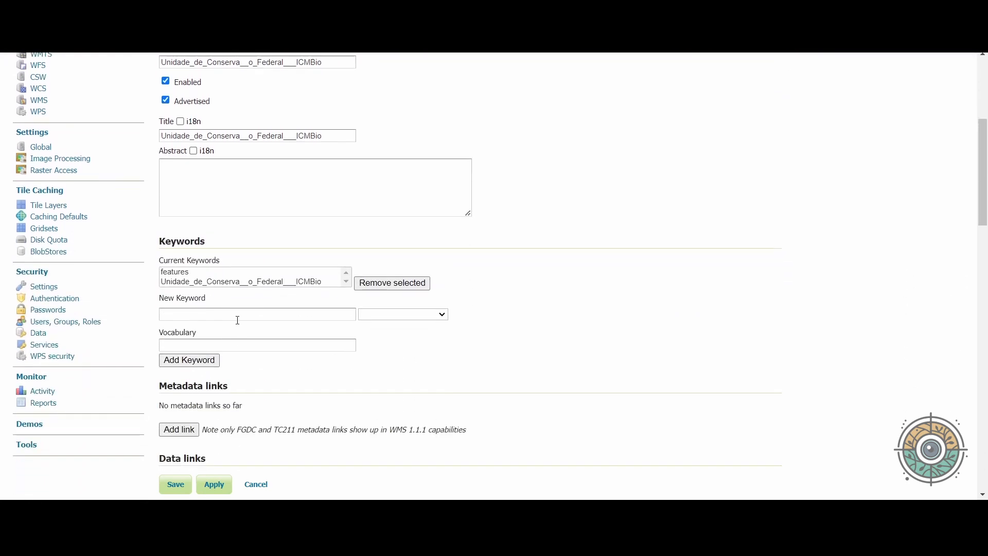
left_click(233, 319)
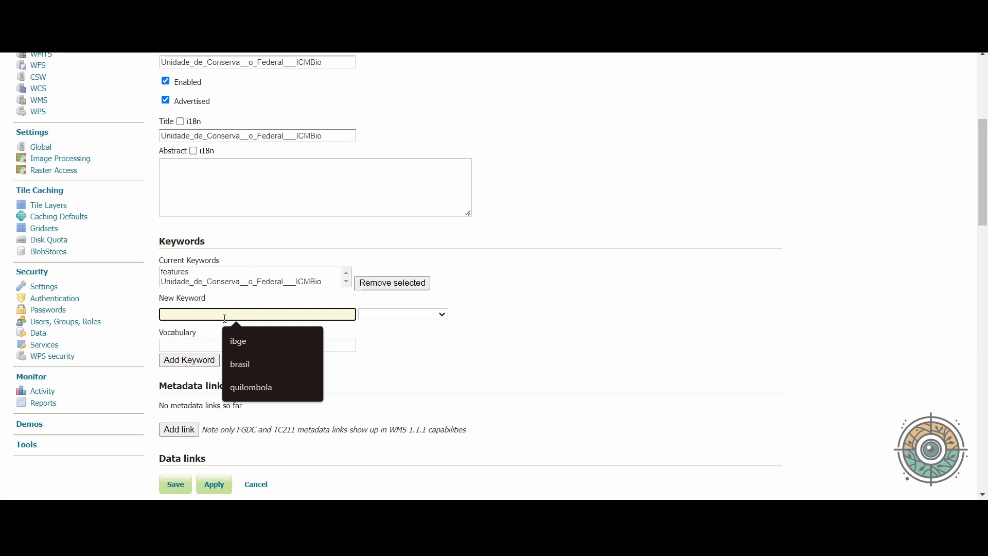
type("unidade")
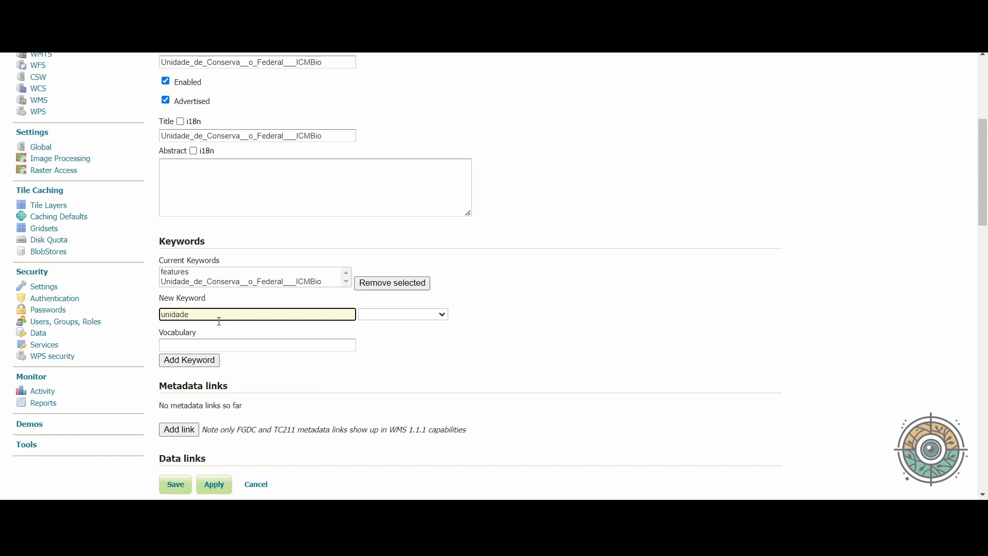
left_click(445, 319)
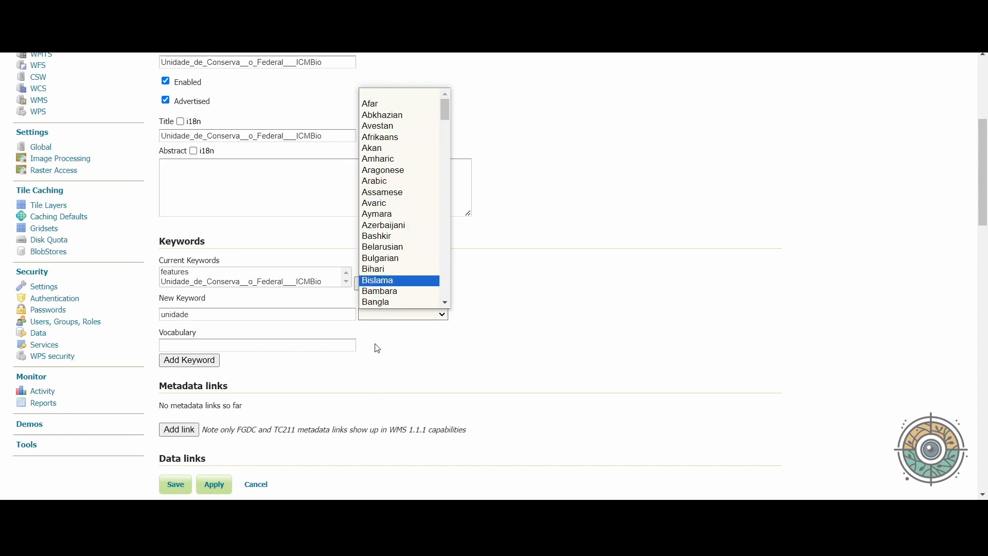
scroll(377, 238, "down", 1)
left_click(441, 316)
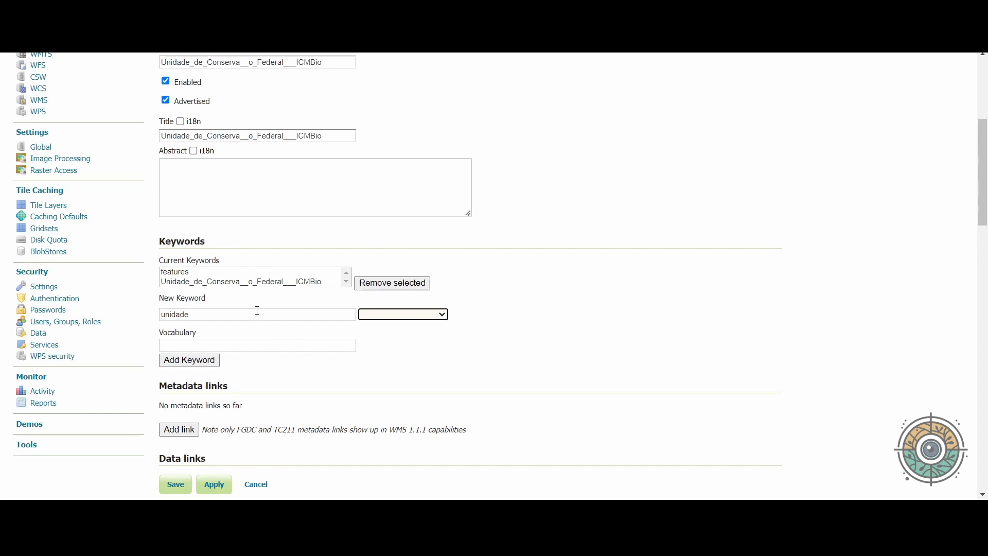
left_click(204, 366)
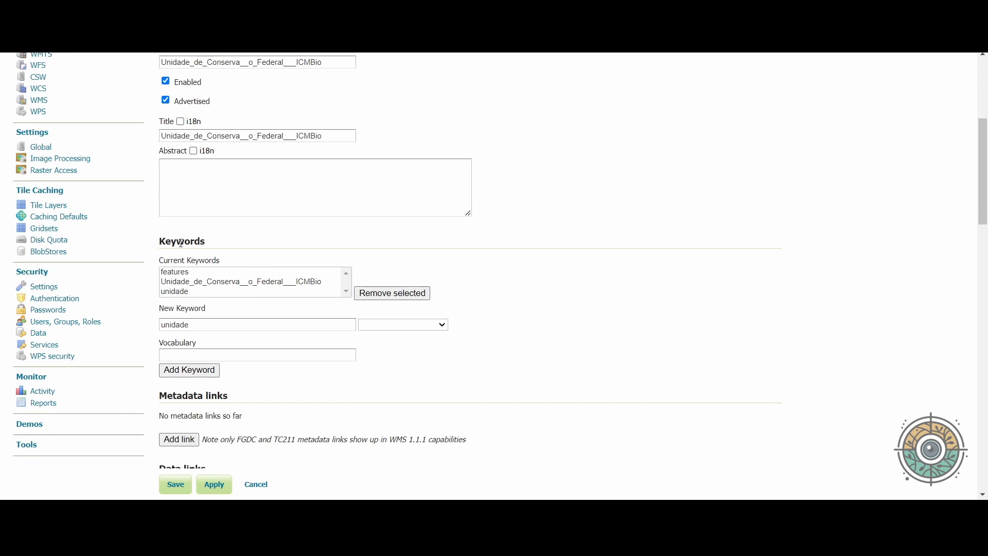
Step: Add "conservação" and "federal" as two separate keywords of the layer
left_click_drag(226, 267, 158, 264)
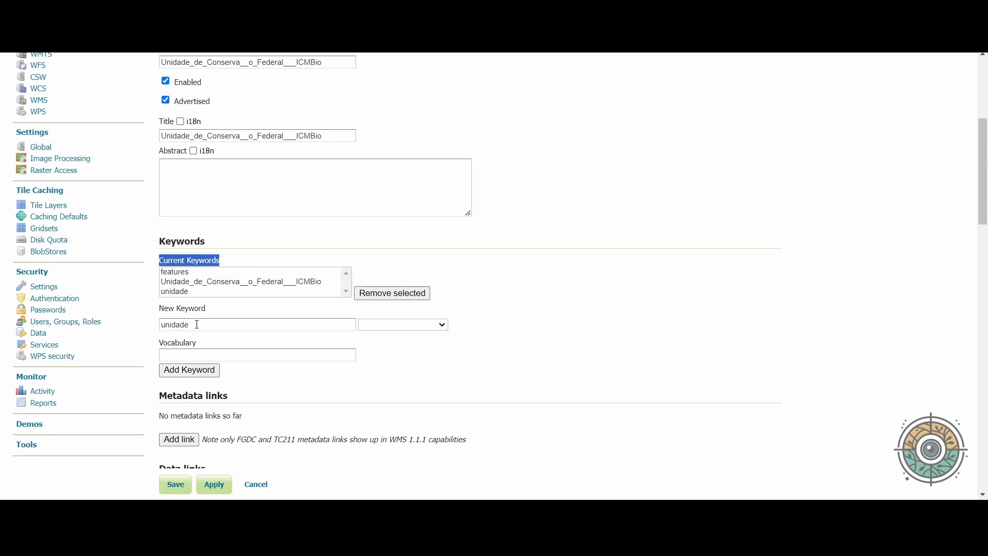
left_click_drag(200, 327, 160, 337)
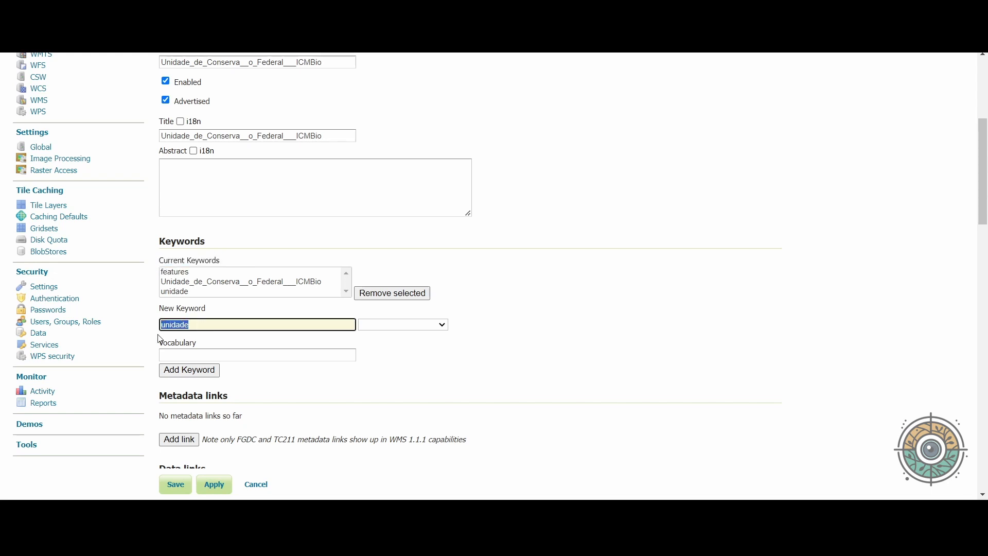
type("conservação")
left_click(194, 371)
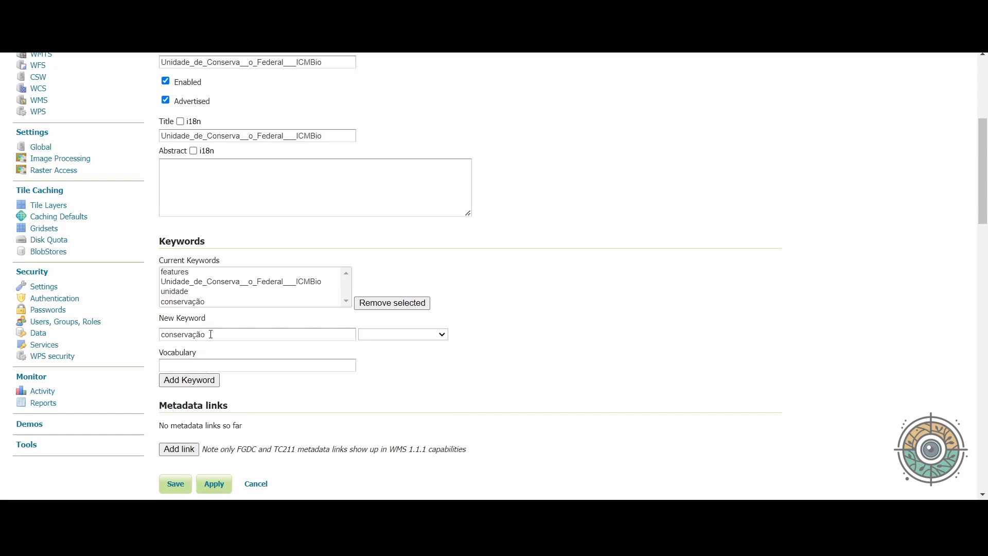
left_click_drag(206, 331, 139, 331)
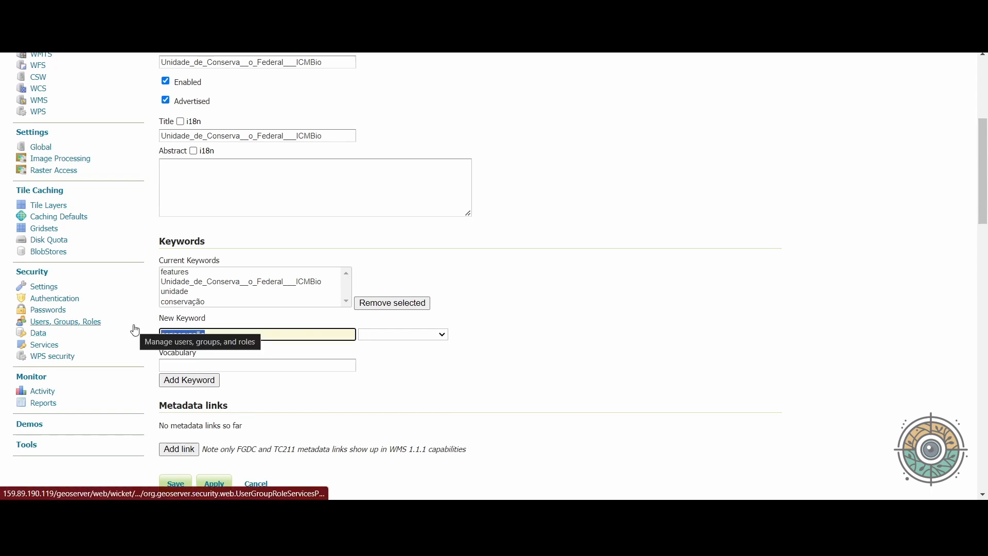
type("federal")
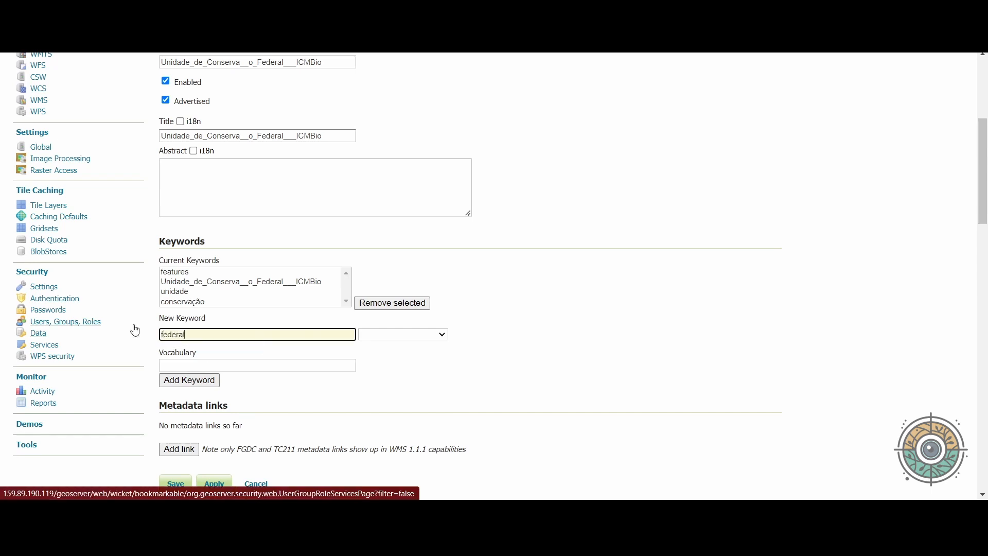
left_click(202, 382)
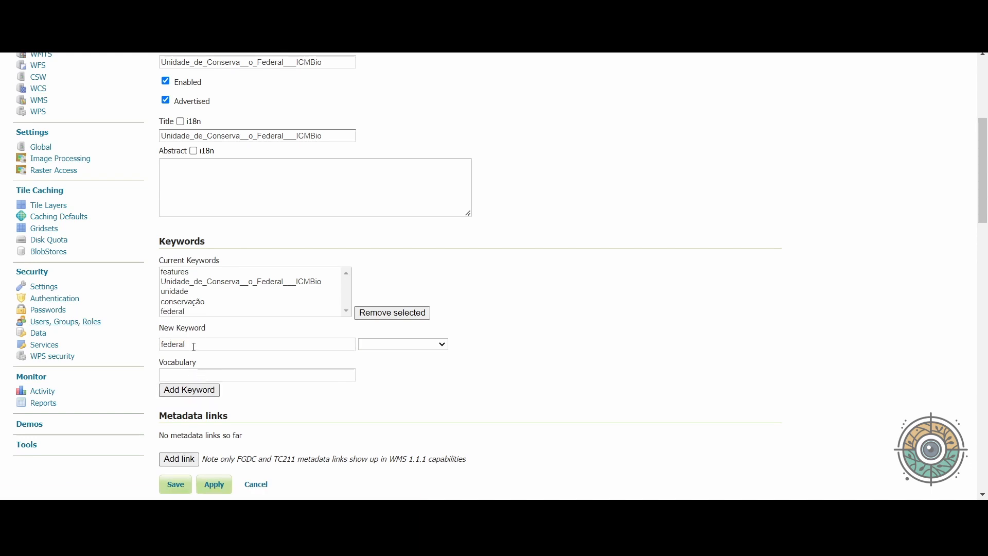
Step: Add "brasil" and "icmbio" as two separate keywords of the layer
double_click(165, 346)
type("brasil")
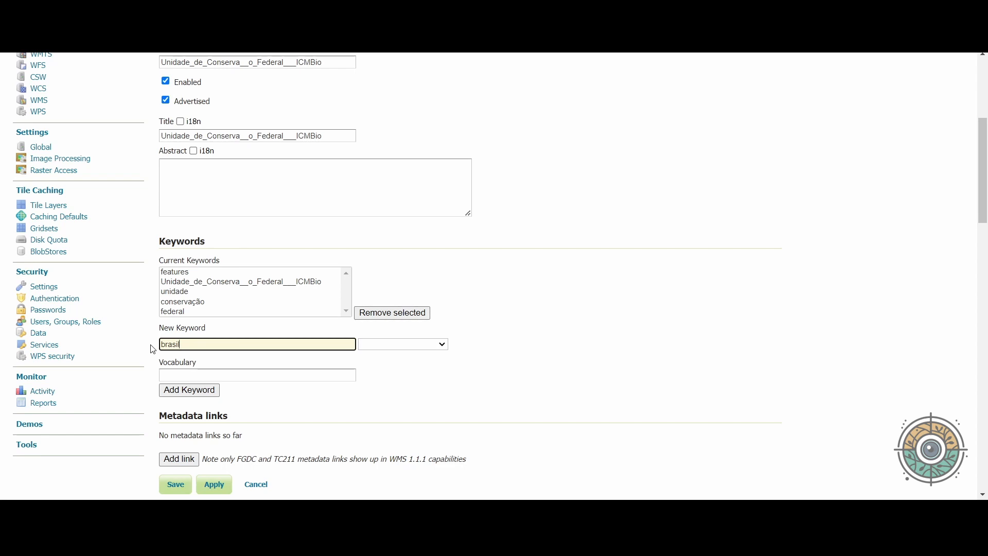
left_click(190, 393)
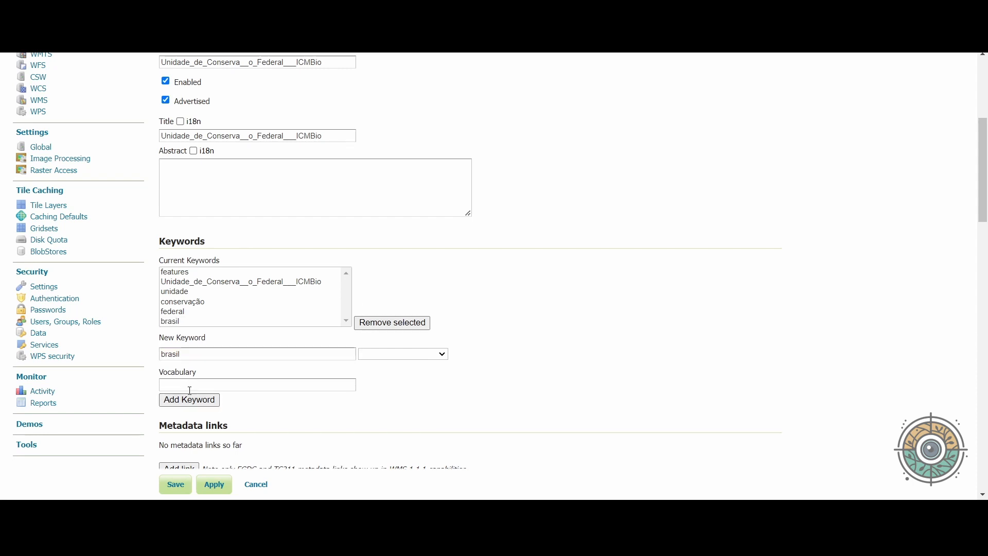
double_click(189, 352)
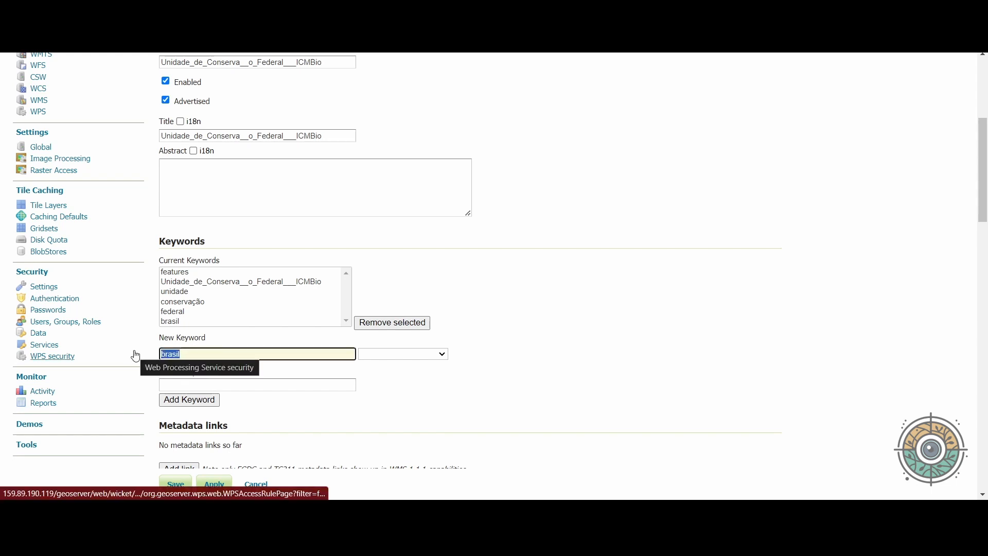
type("icmbio")
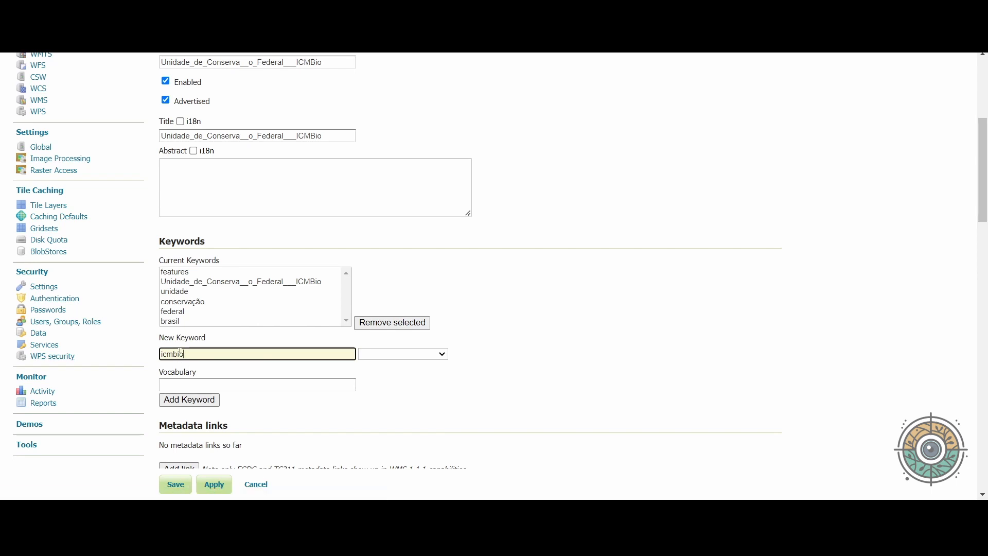
left_click(196, 402)
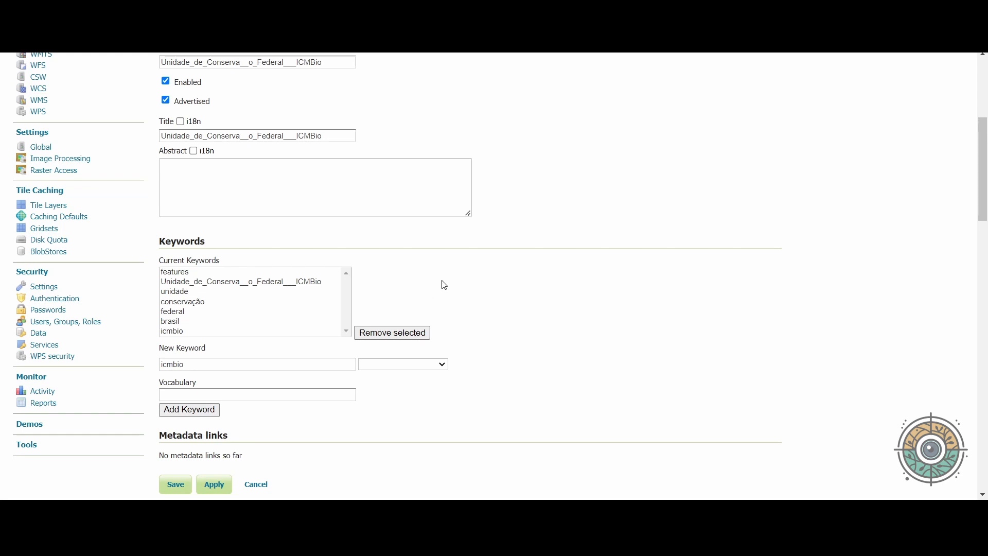
Step: Compute the layer's native bounding box from its data
scroll(462, 278, "down", 1)
scroll(462, 278, "down", 2)
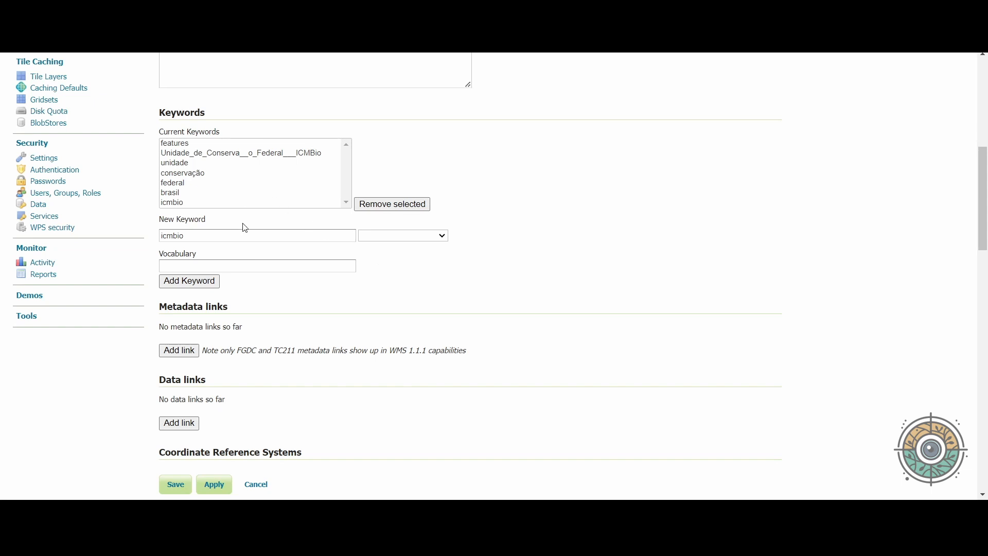
scroll(245, 263, "down", 1)
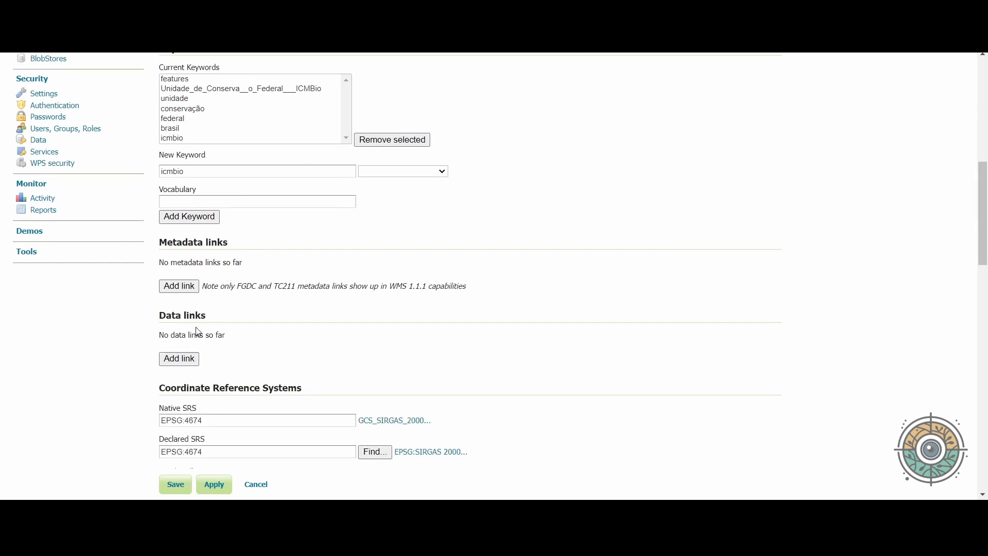
scroll(199, 332, "down", 1)
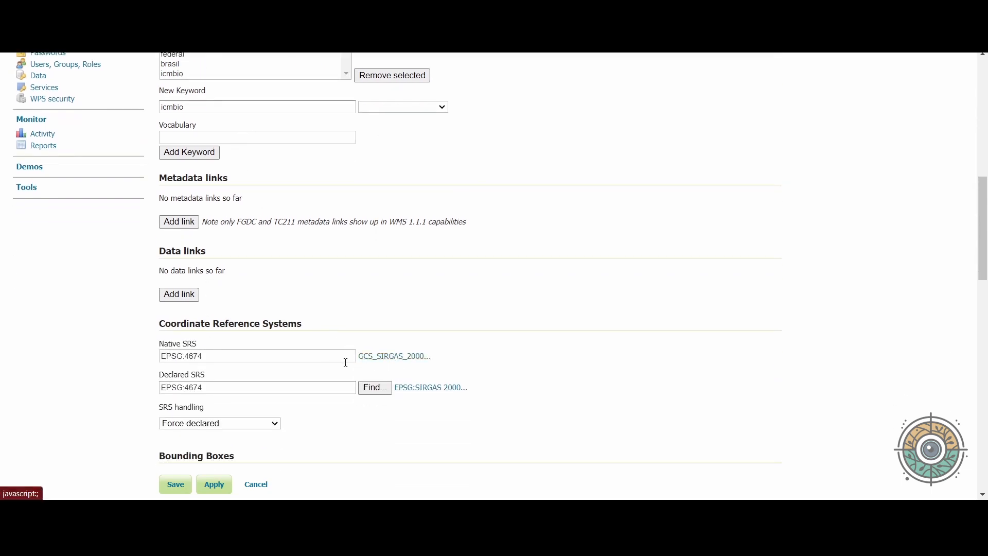
scroll(286, 345, "down", 1)
scroll(286, 345, "down", 1)
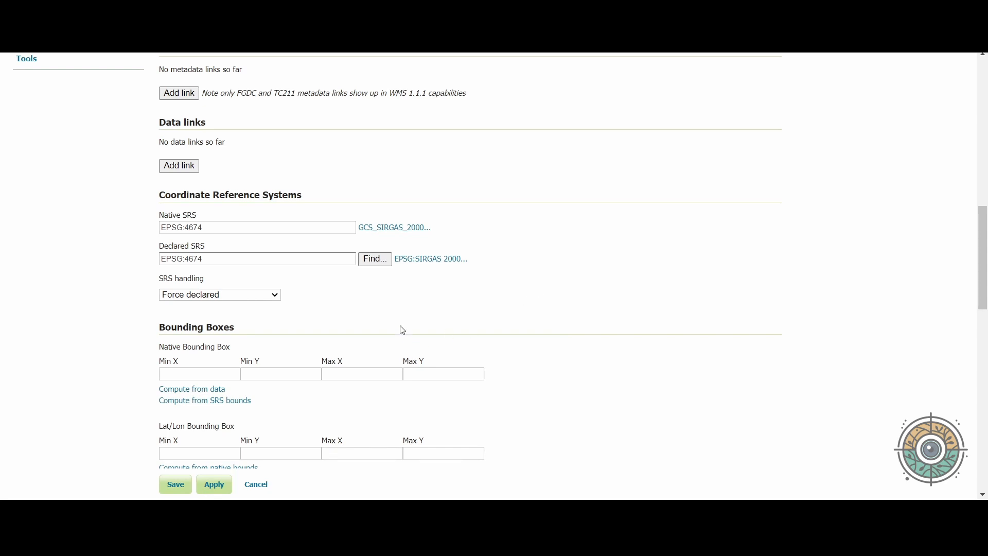
left_click(220, 394)
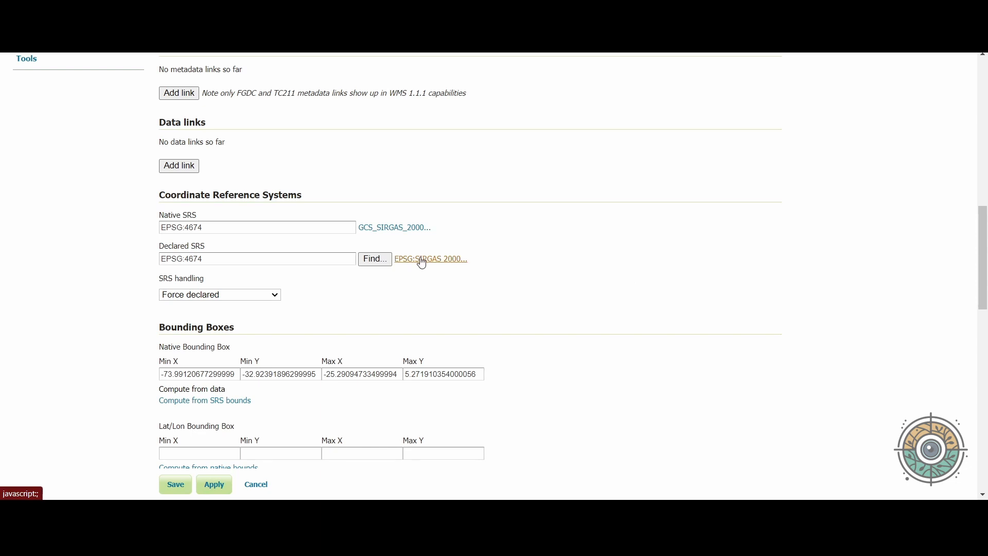
Step: Compute the layer's Lat/Lon bounding box from the native bounds
scroll(422, 263, "down", 1)
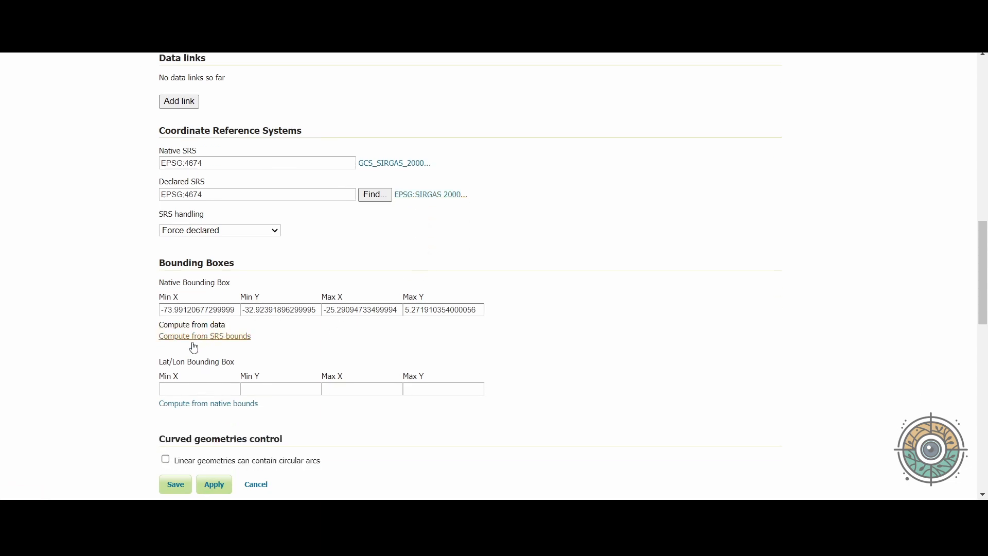
scroll(193, 347, "down", 1)
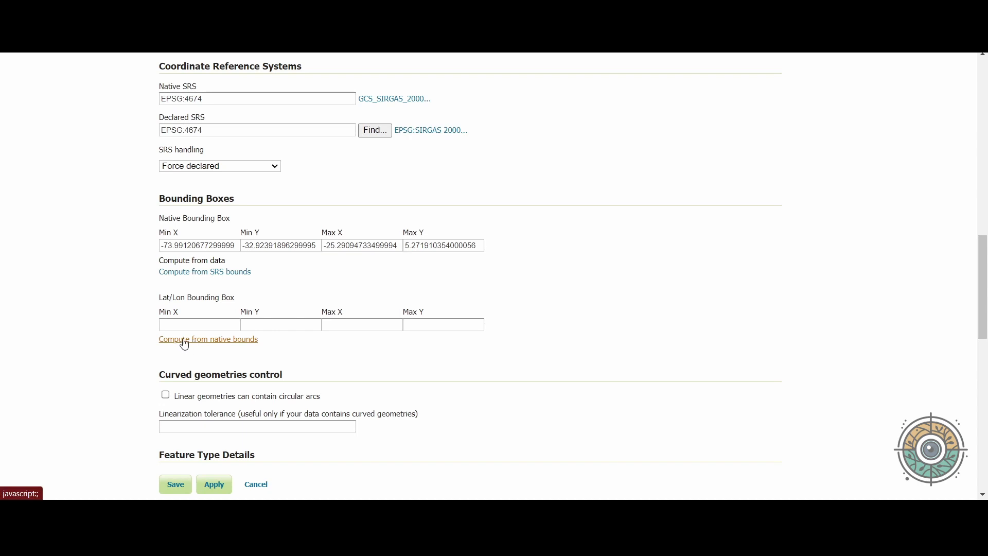
left_click(213, 342)
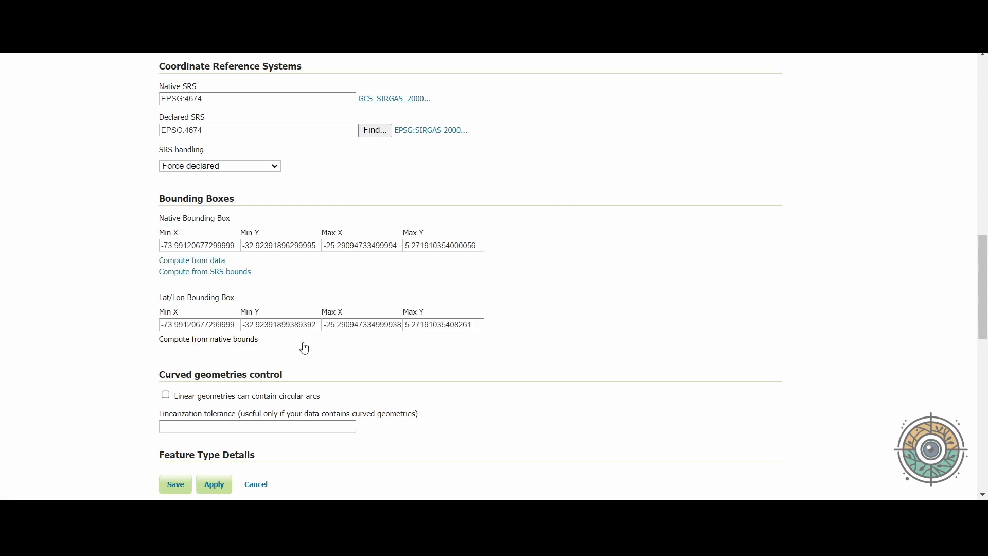
scroll(584, 279, "down", 1)
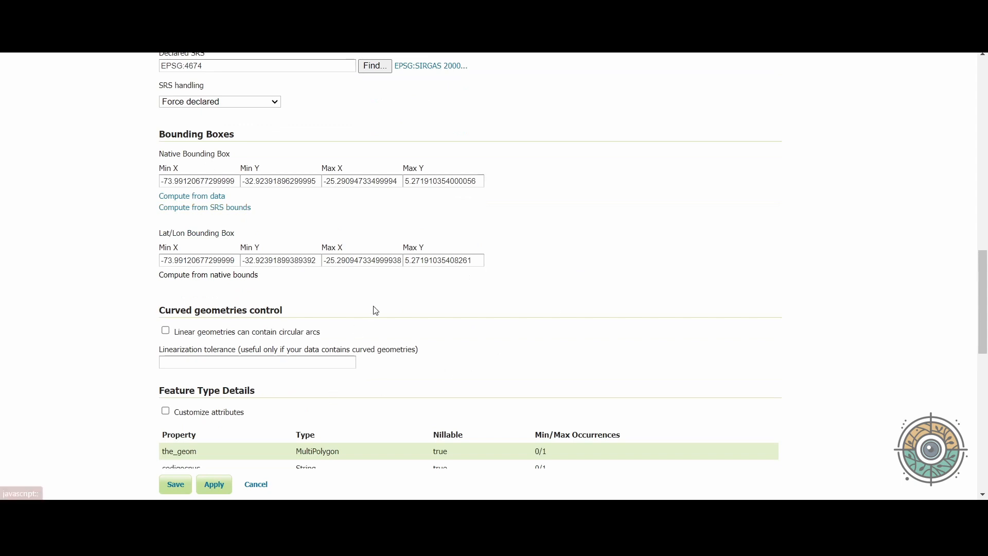
scroll(397, 300, "down", 1)
scroll(407, 273, "down", 1)
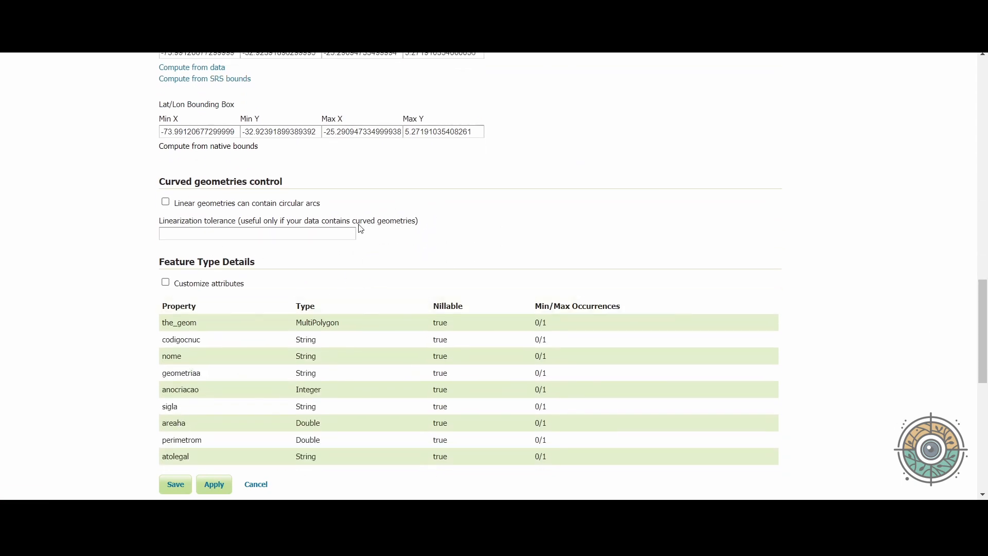
Step: Review the attributes listed in the layer's feature type details and save the layer configuration to publish it
scroll(332, 267, "down", 2)
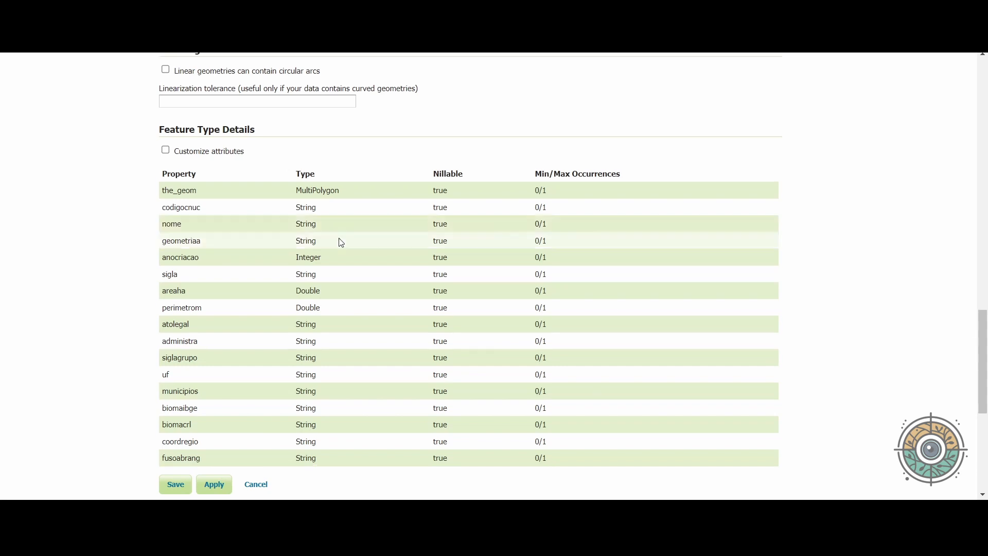
scroll(338, 243, "down", 1)
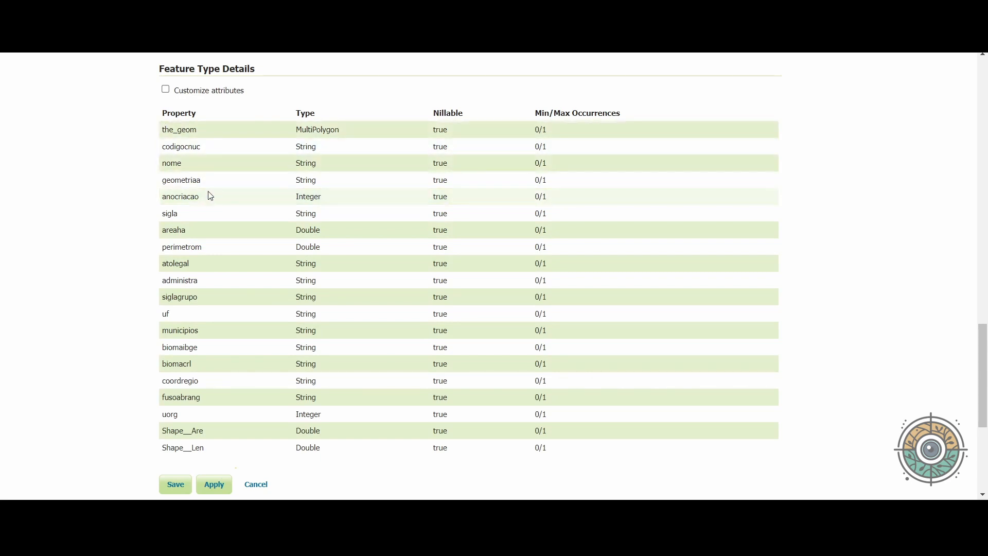
left_click_drag(165, 177, 189, 234)
left_click_drag(162, 313, 203, 337)
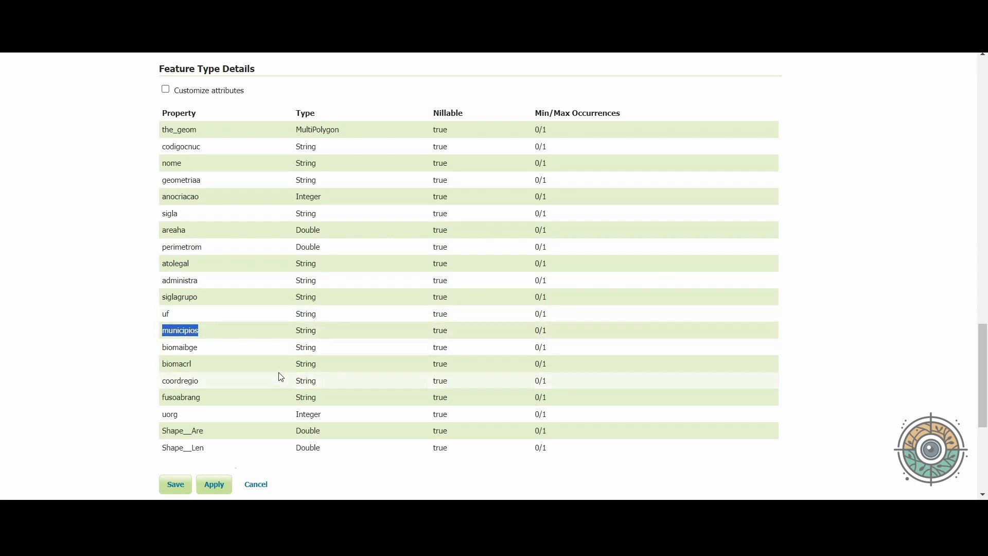
scroll(281, 306, "down", 1)
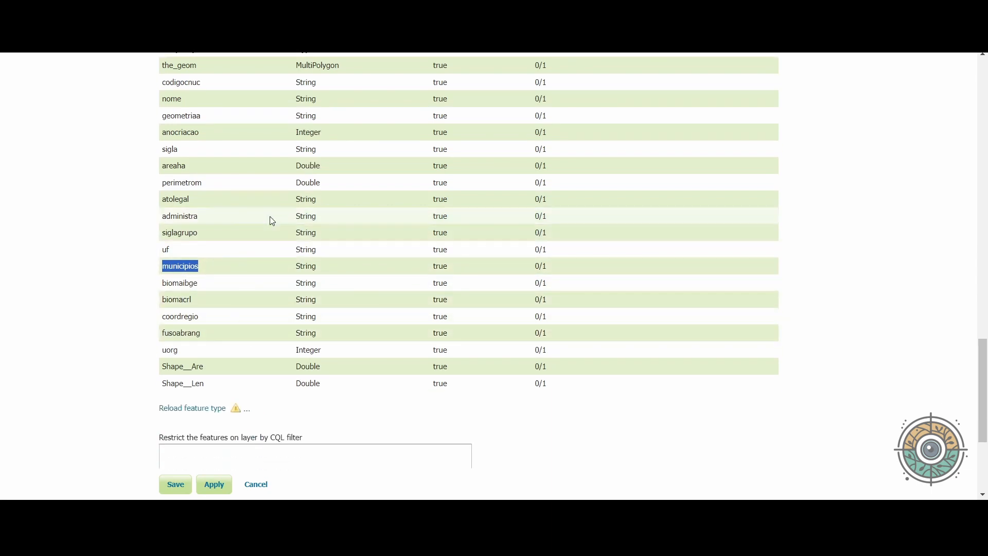
scroll(274, 193, "down", 1)
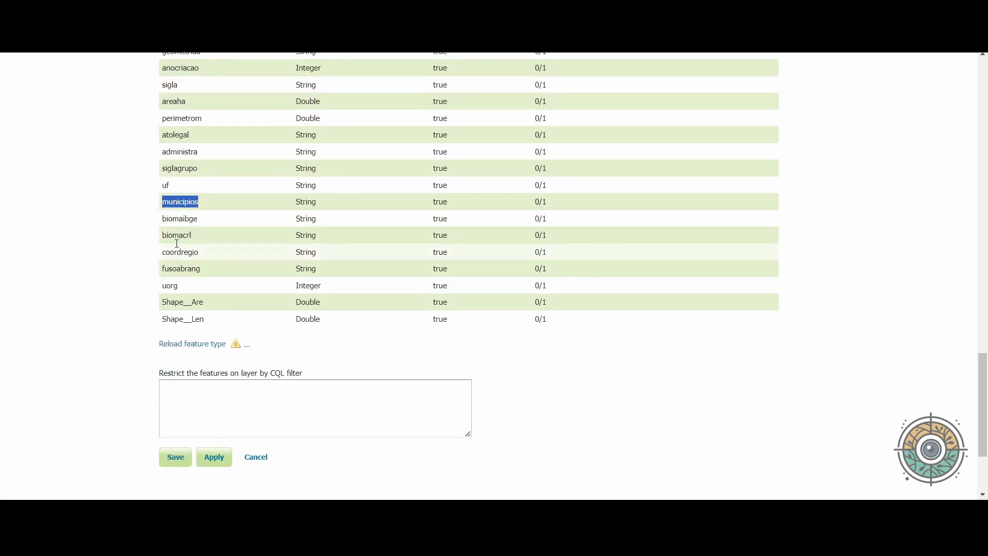
left_click(176, 467)
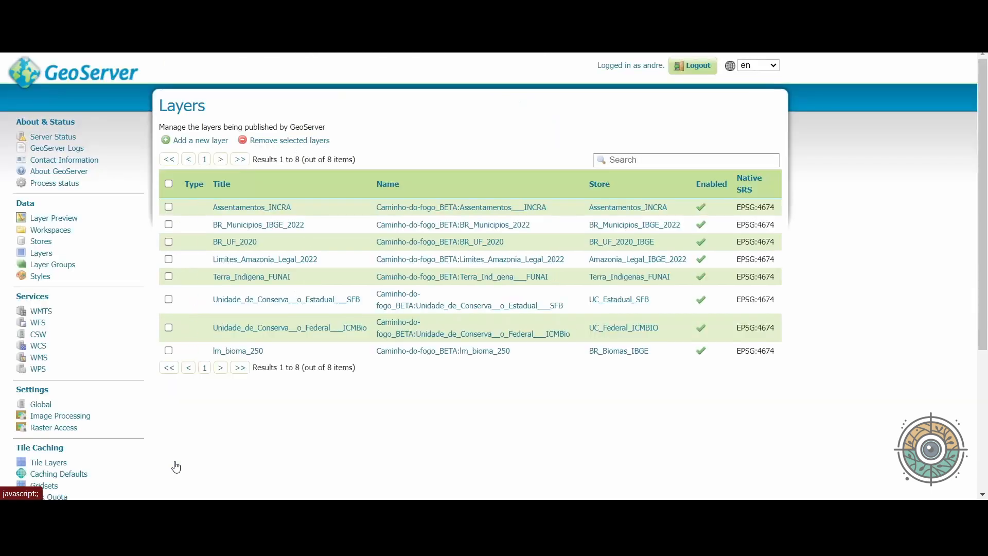